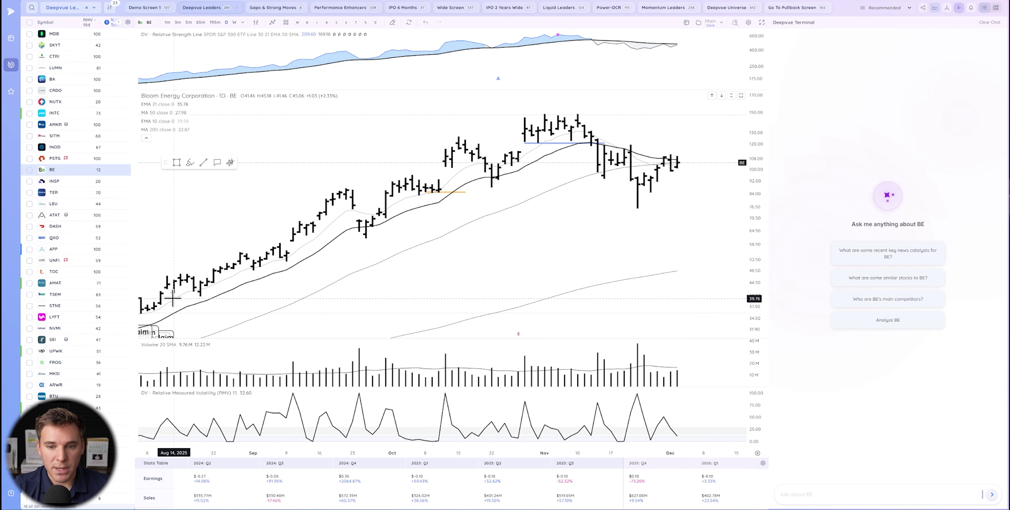
scroll(535, 121, "up", 2)
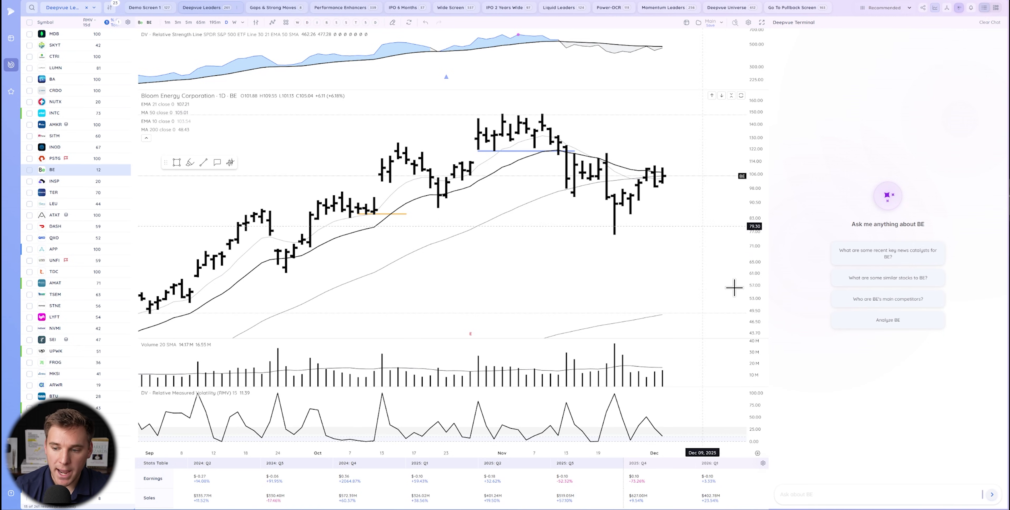
left_click(800, 493)
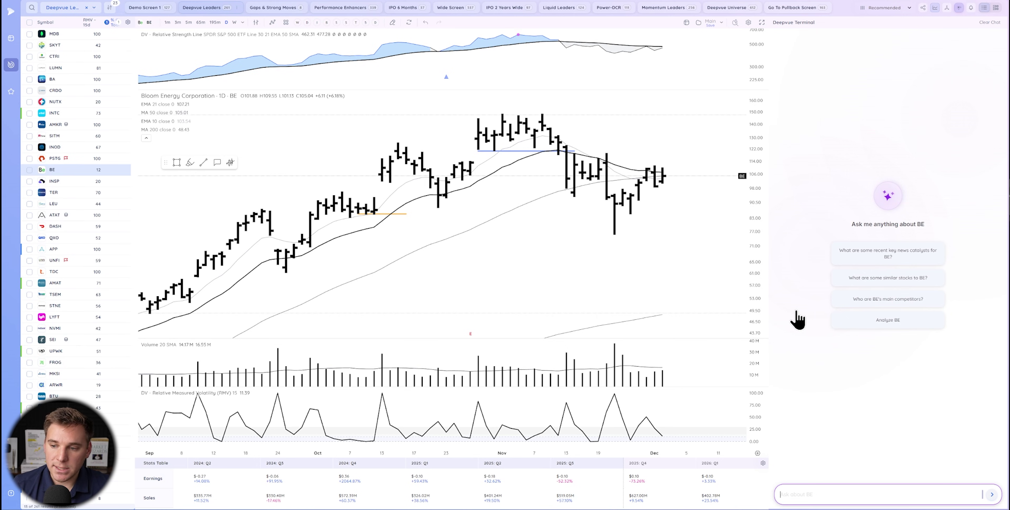
left_click(959, 8)
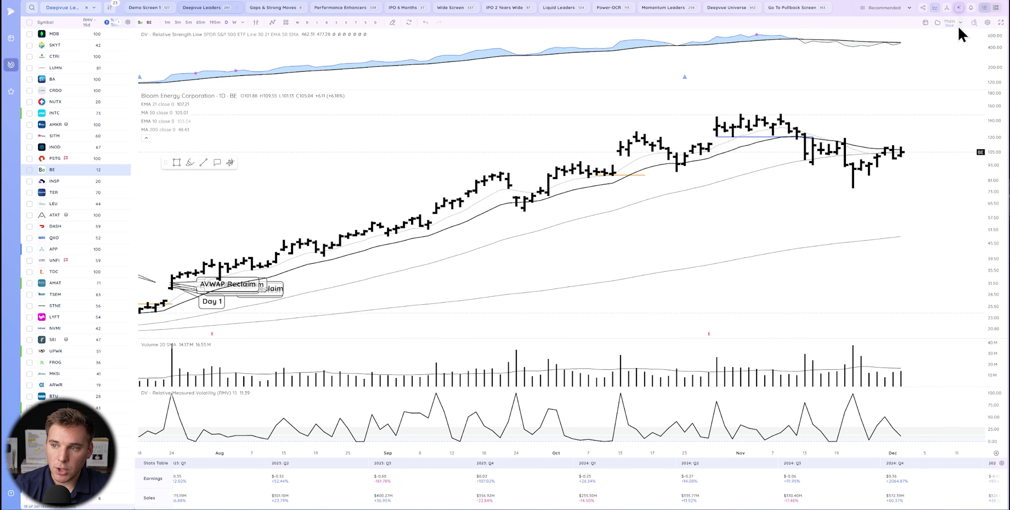
left_click(960, 7)
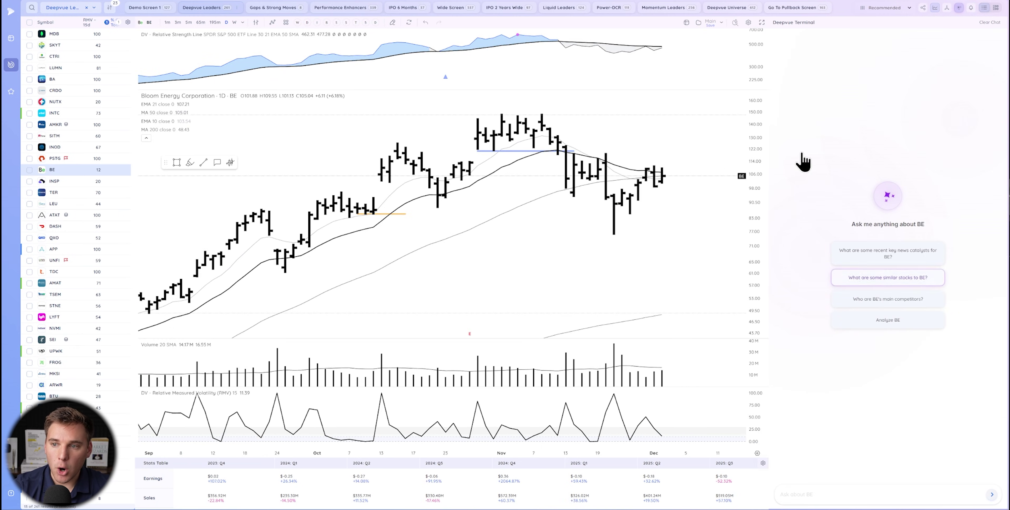
- Ask the AI chat to list 15 other stocks related to BE in the same energy/small modular reactor theme, with a quick 3 sentence description each
left_click(794, 494)
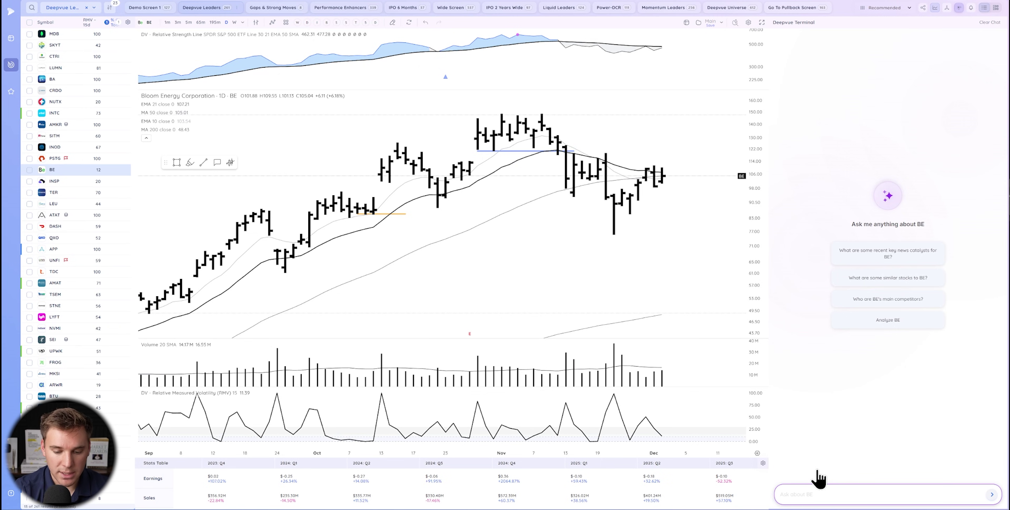
type("Iist 12")
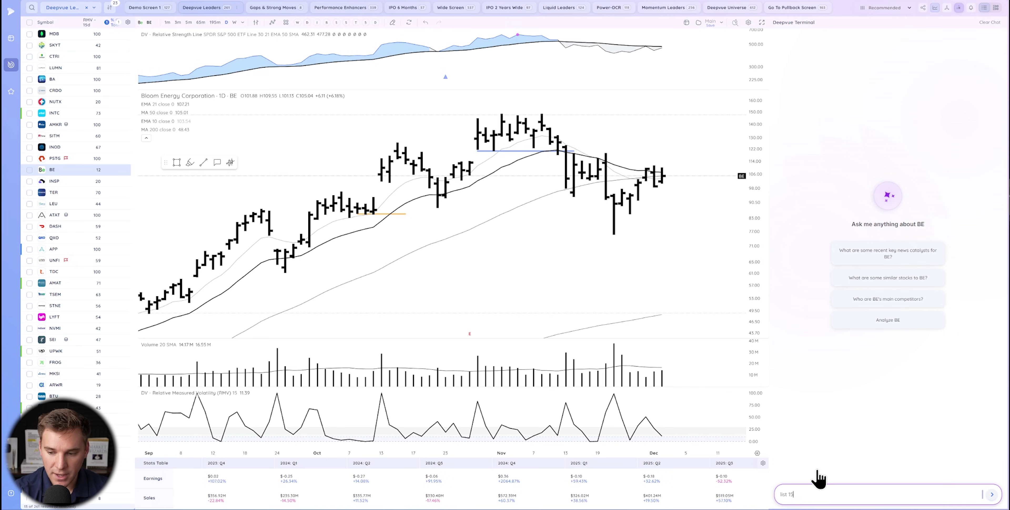
type(" other ")
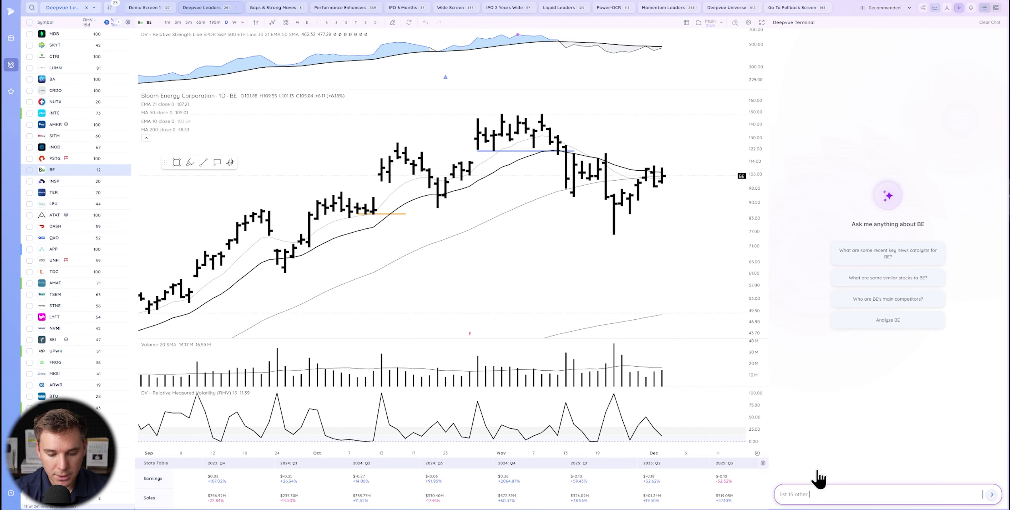
type("stocks related to BE in th")
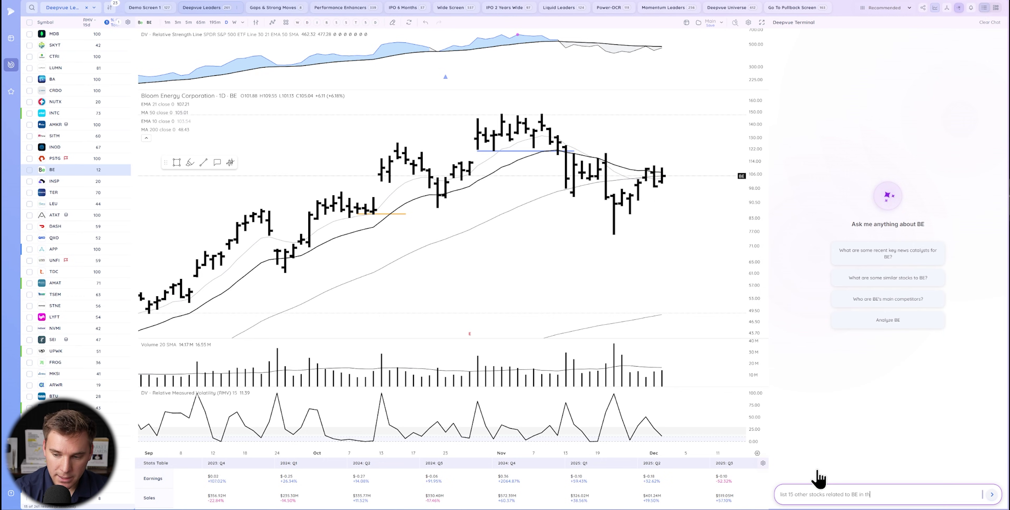
type("e same energy")
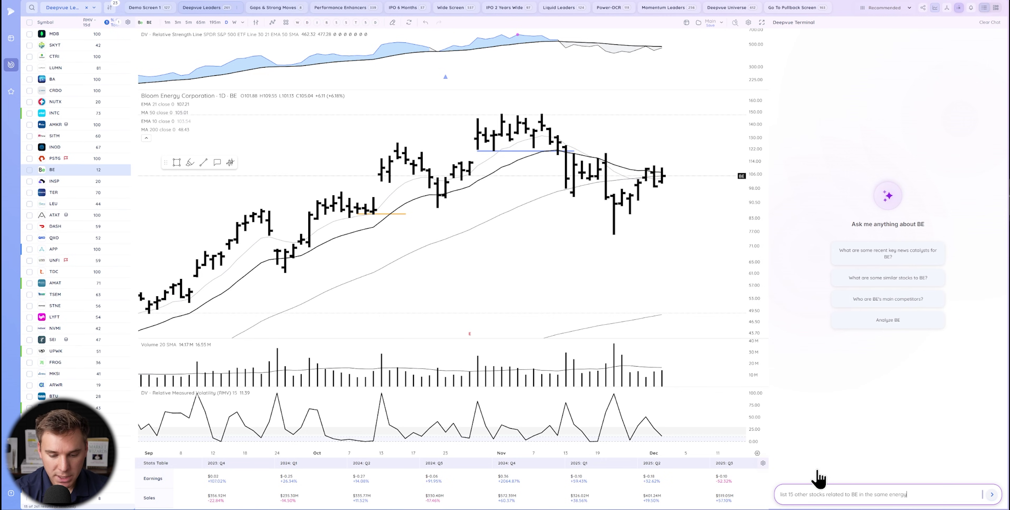
type("/")
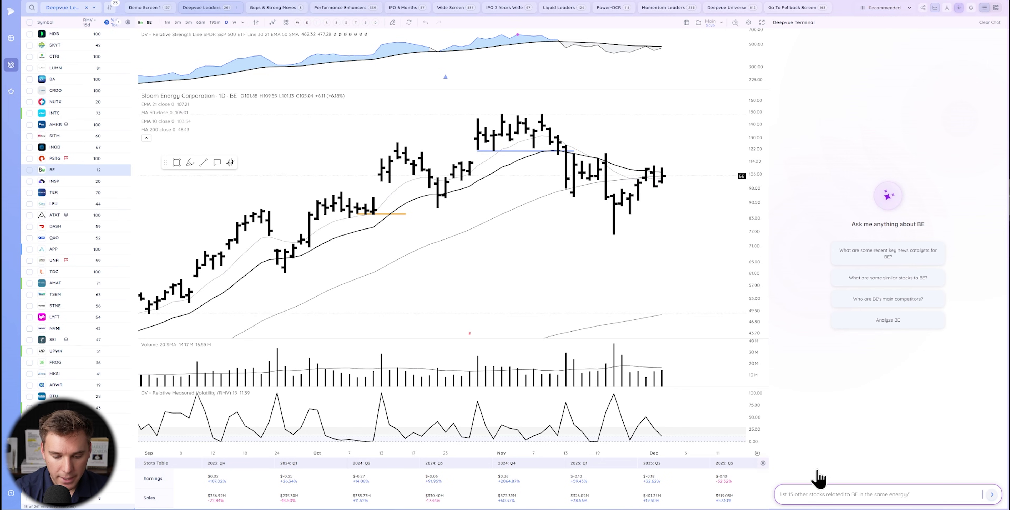
type("small modular")
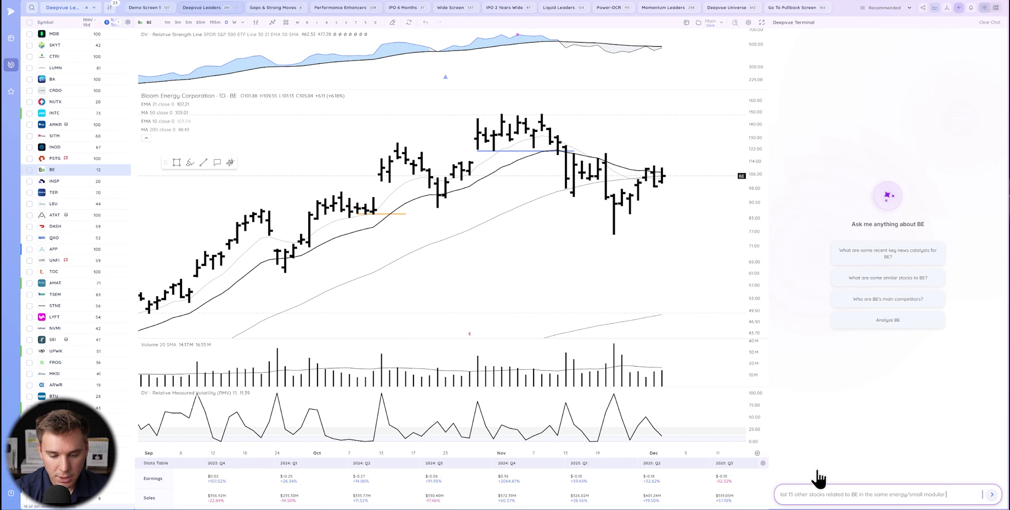
type(" reactor th")
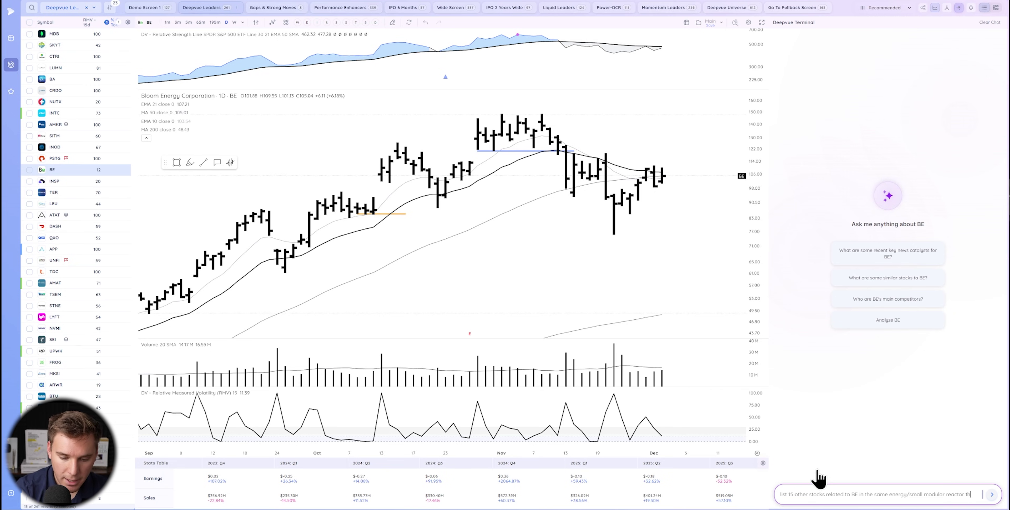
type("eme")
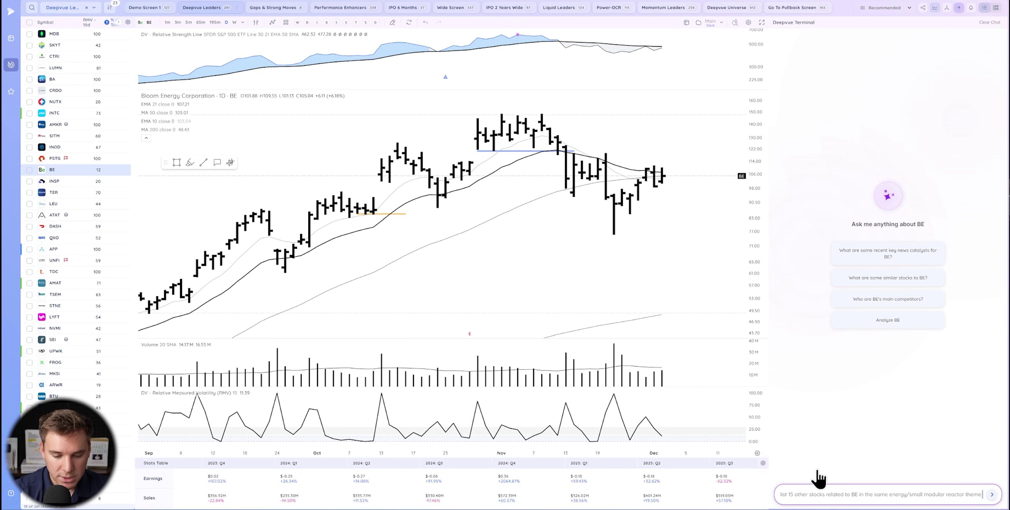
type("and for each ")
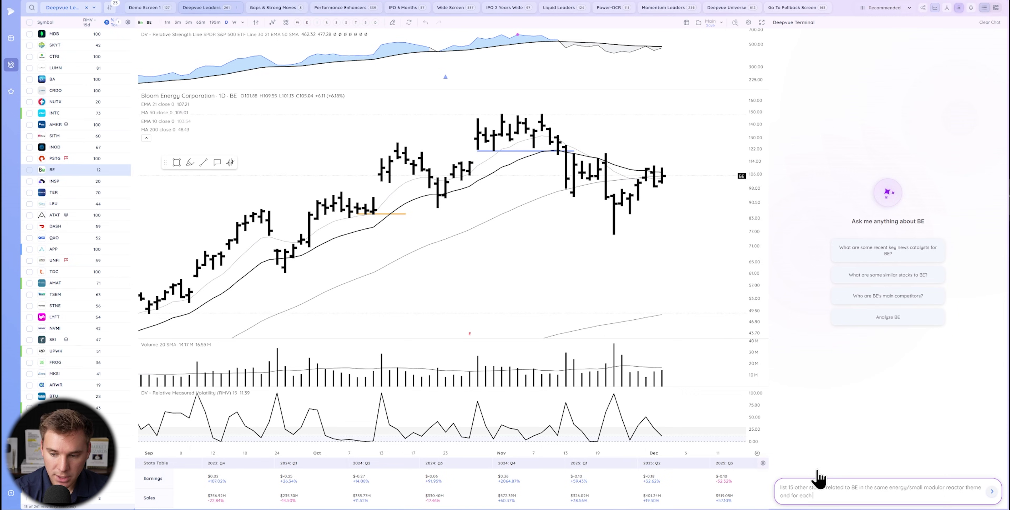
type("give a quick")
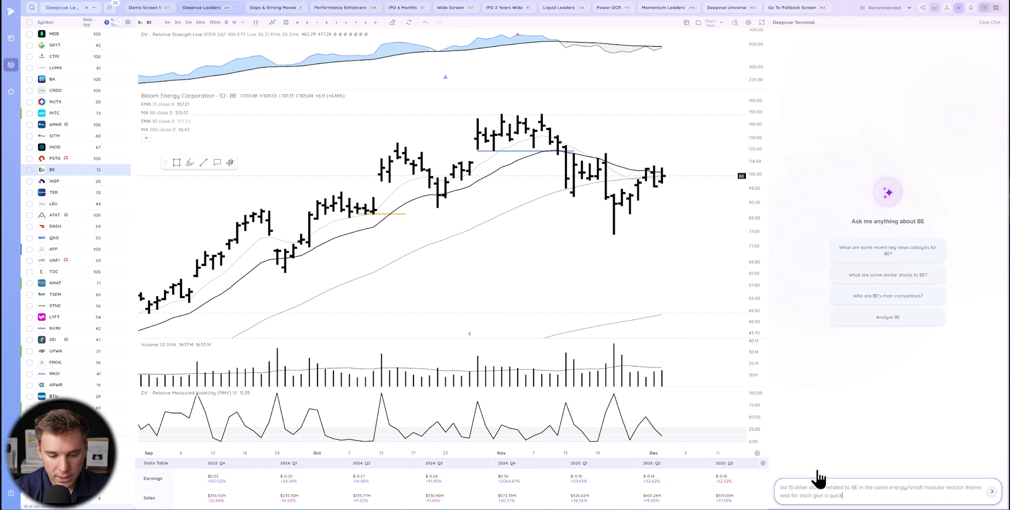
type(" 3 sentence des")
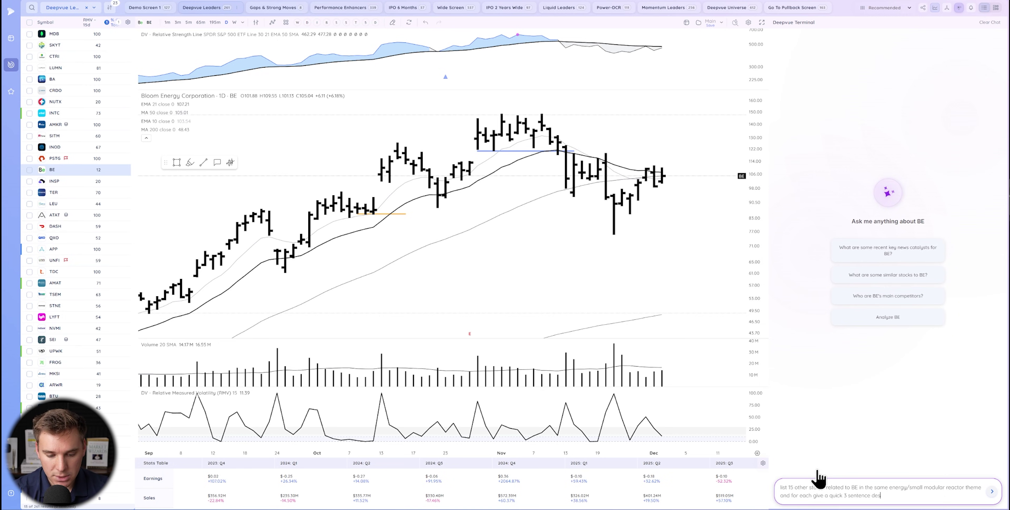
type("cription of")
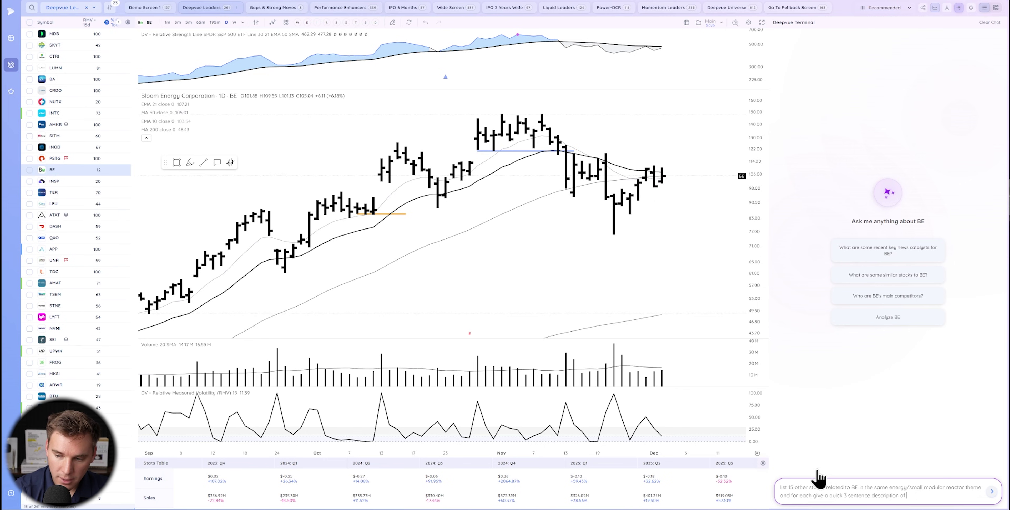
type(" whot they do")
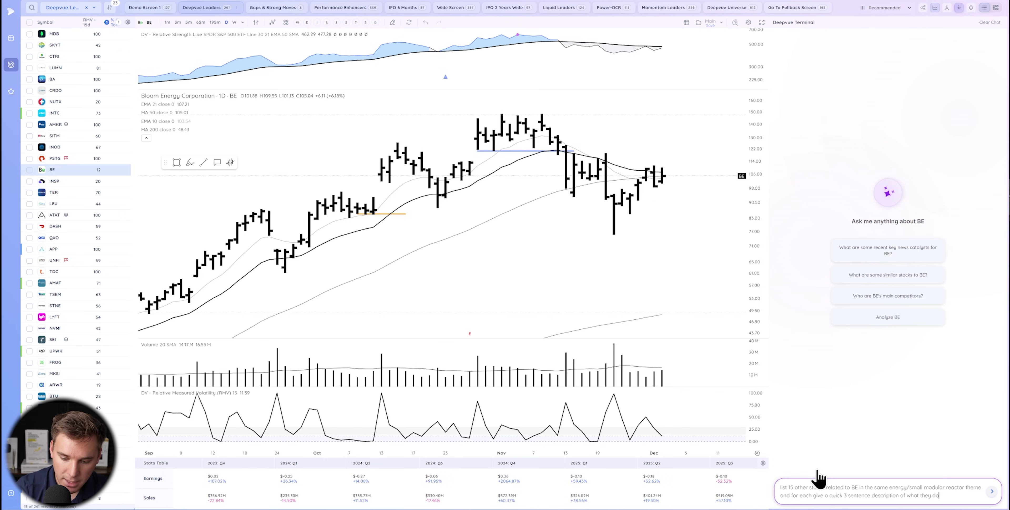
key("Return")
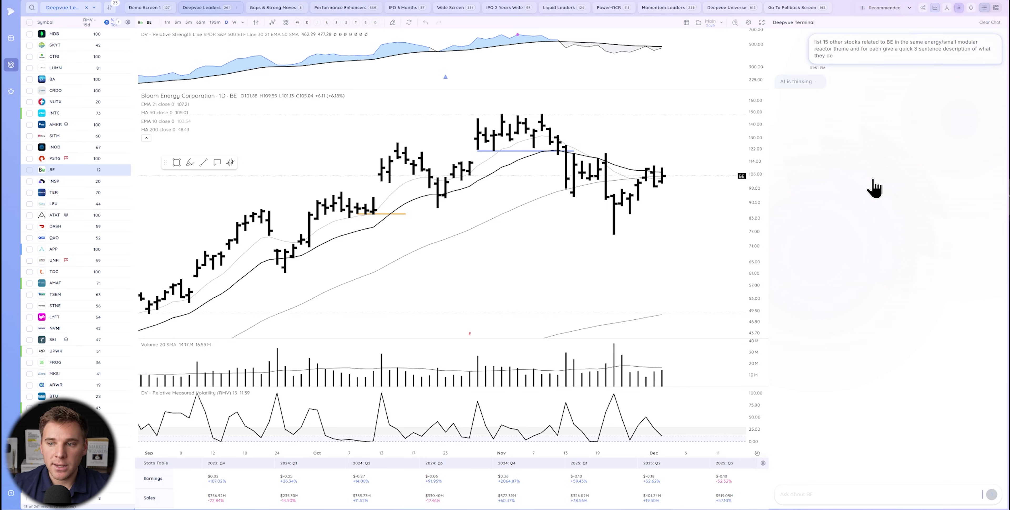
- Read through the AI's list of related stocks and bring up the chart of Oklo Inc. (OKLO) from it
scroll(843, 345, "down", 5)
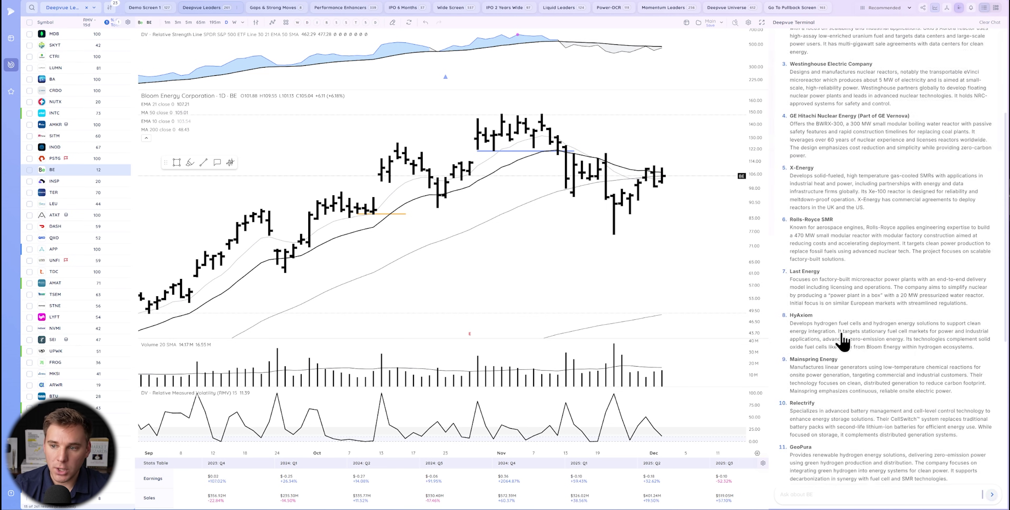
scroll(843, 337, "up", 4)
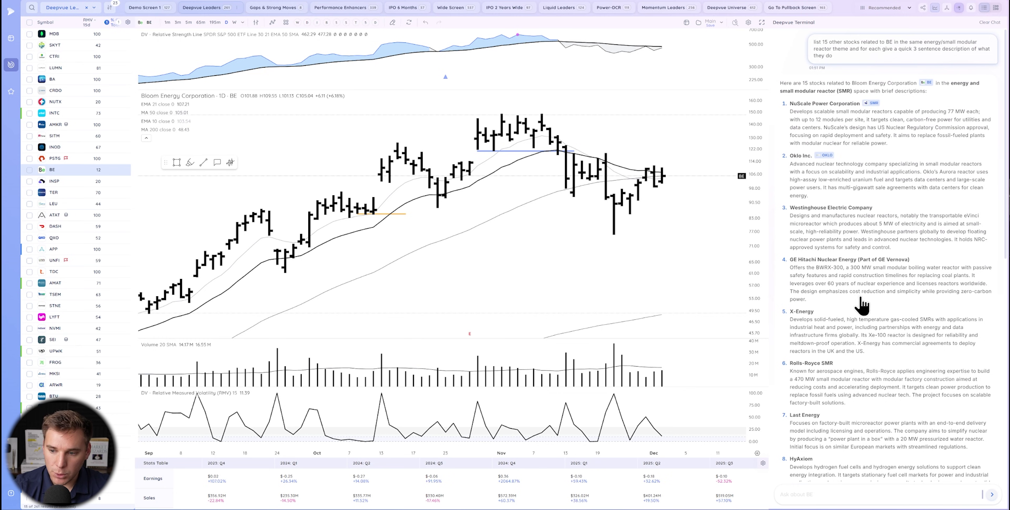
scroll(862, 305, "down", 6)
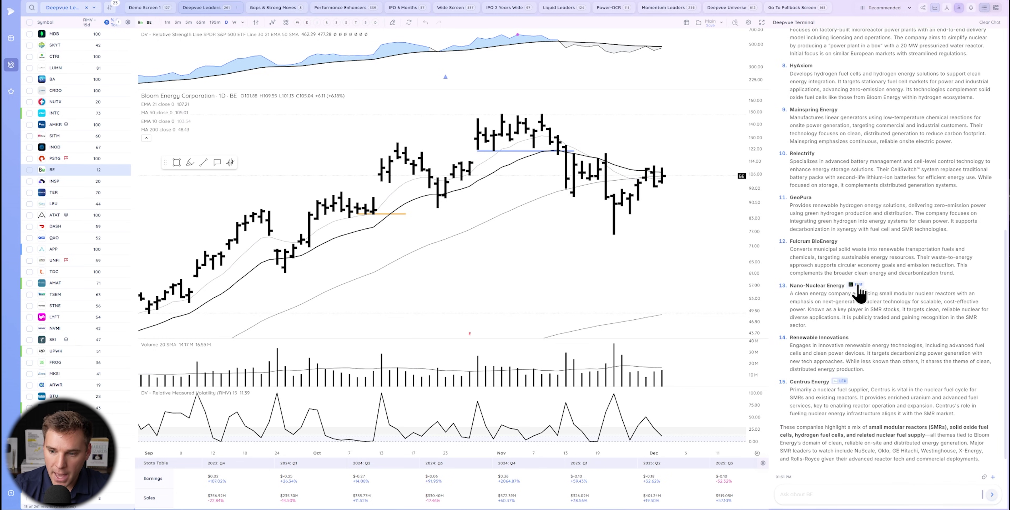
scroll(846, 331, "up", 6)
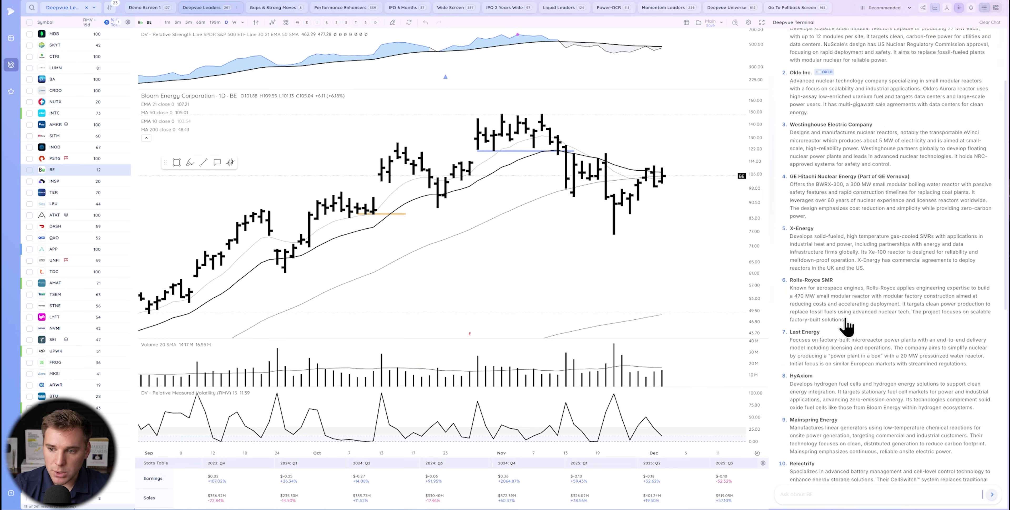
scroll(845, 322, "up", 2)
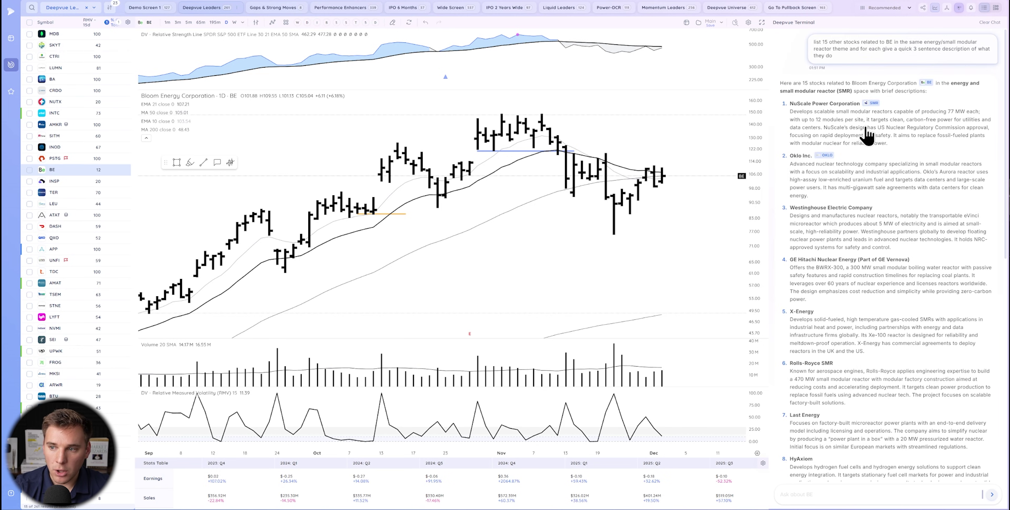
left_click(827, 156)
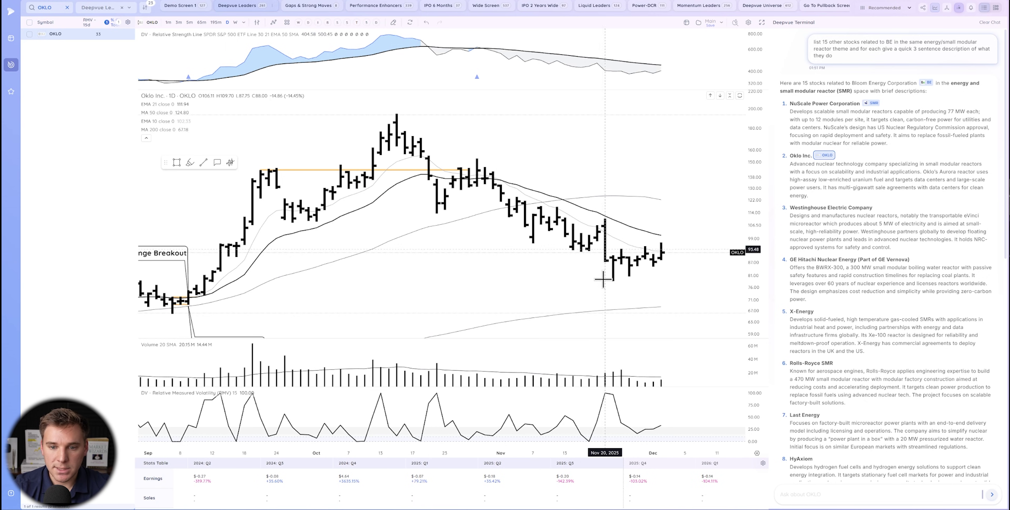
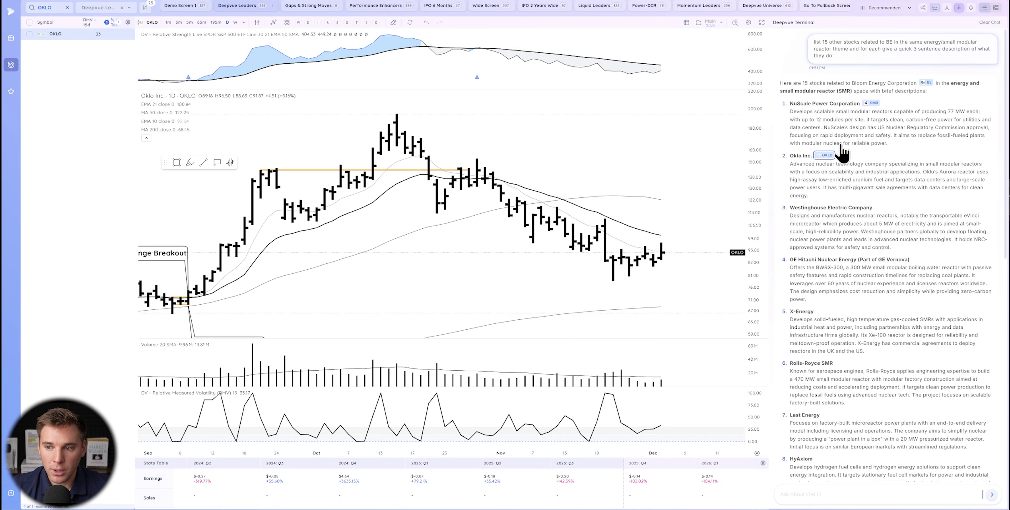
- Create a single watchlist named "AI energy/smr theme" from the add-to options of the NuScale Power (SMR) ticker
left_click(873, 103)
mouse_move(902, 128)
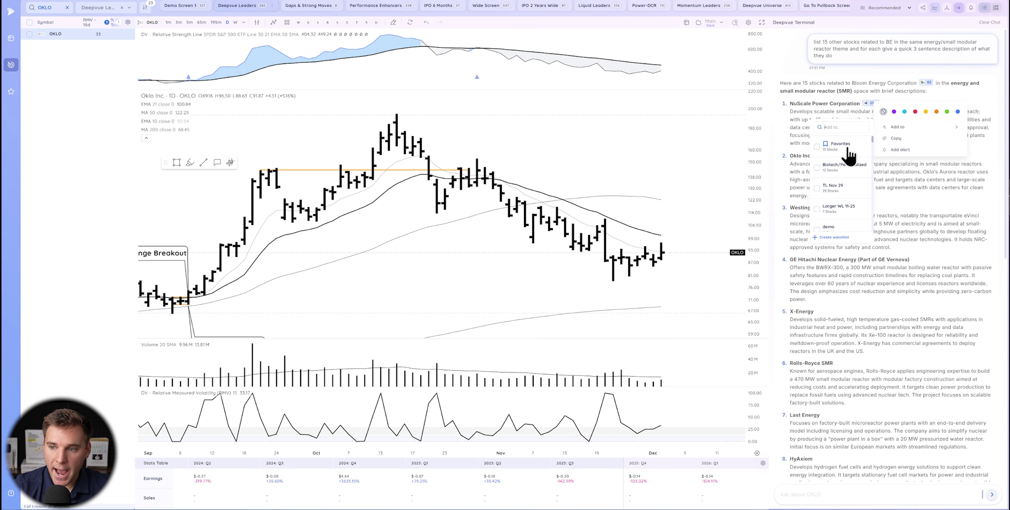
left_click(831, 238)
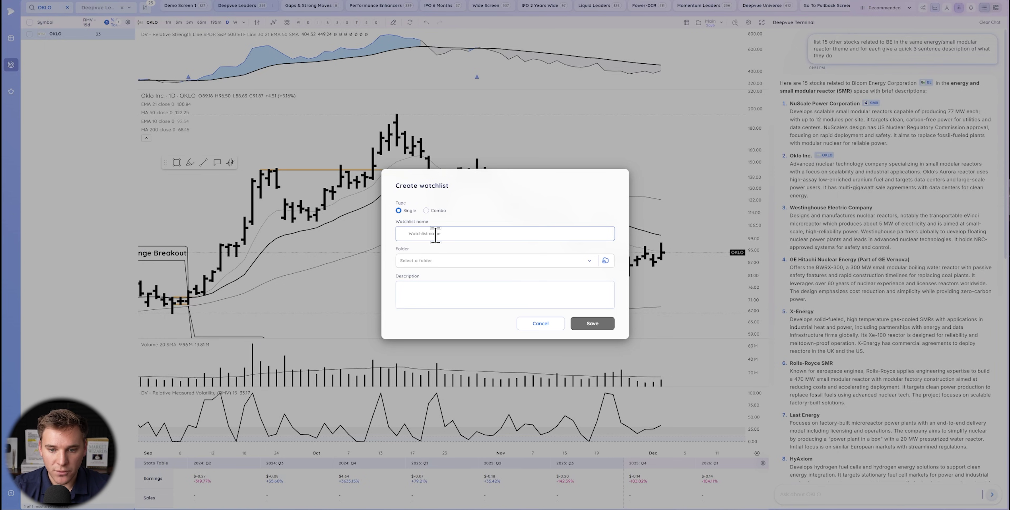
type("AI Ner")
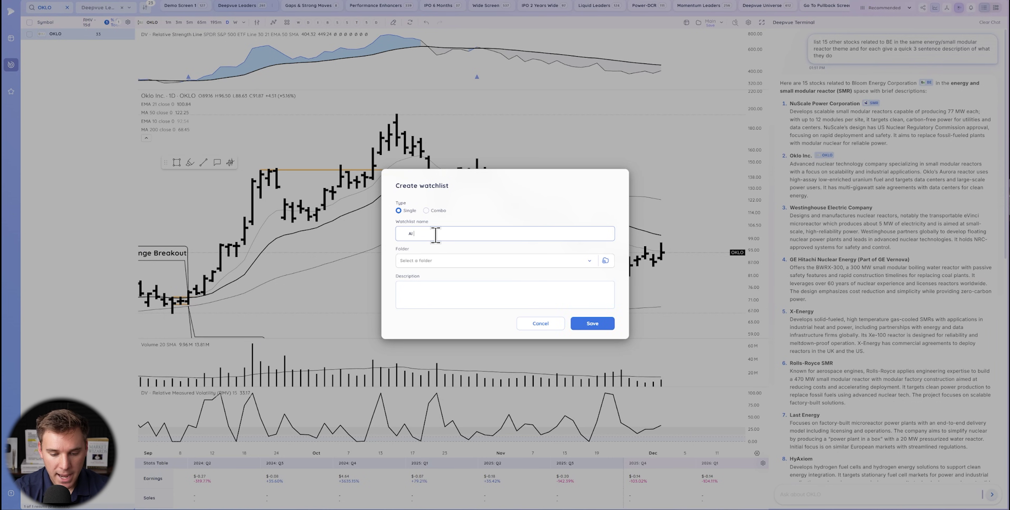
key("BackSpace")
key("BackSpace")
key("BackSpace")
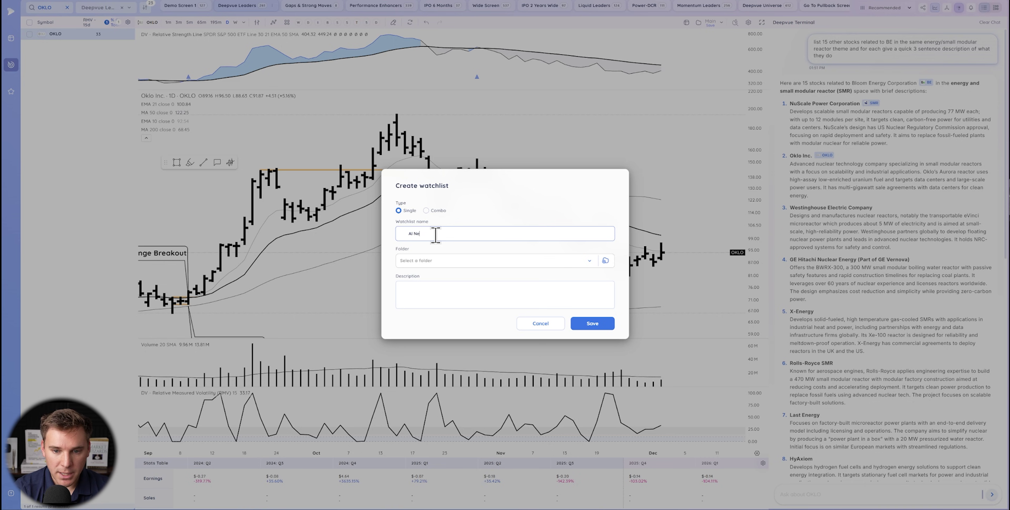
type("energy")
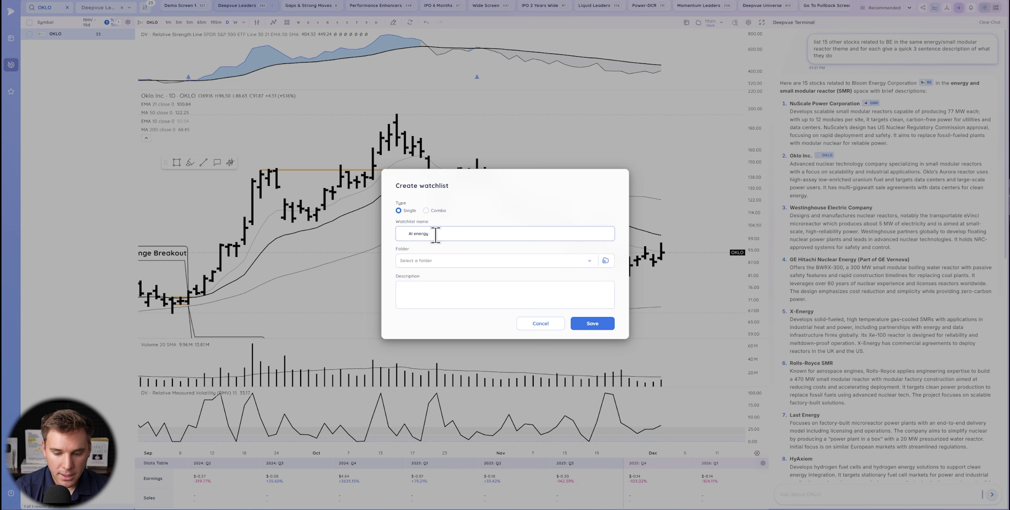
type("/smr theme")
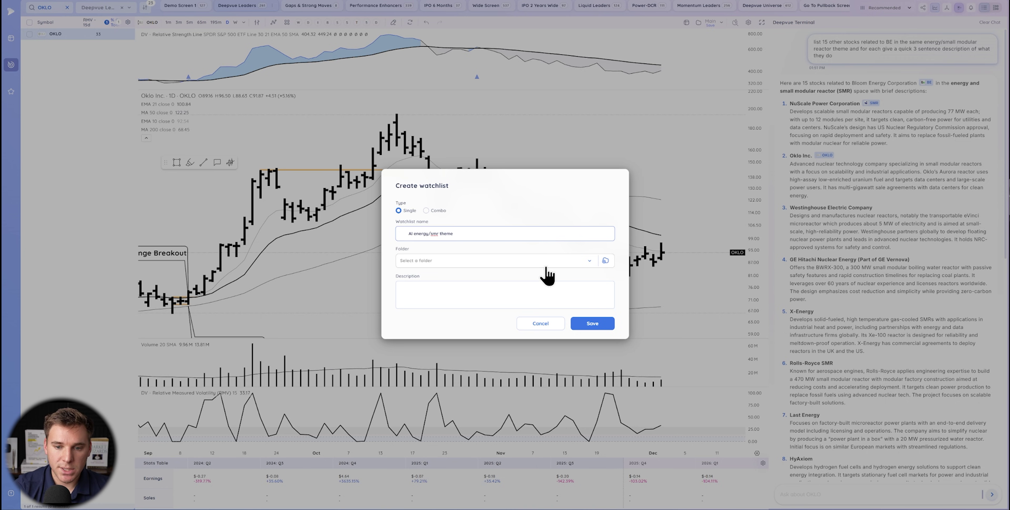
left_click(584, 324)
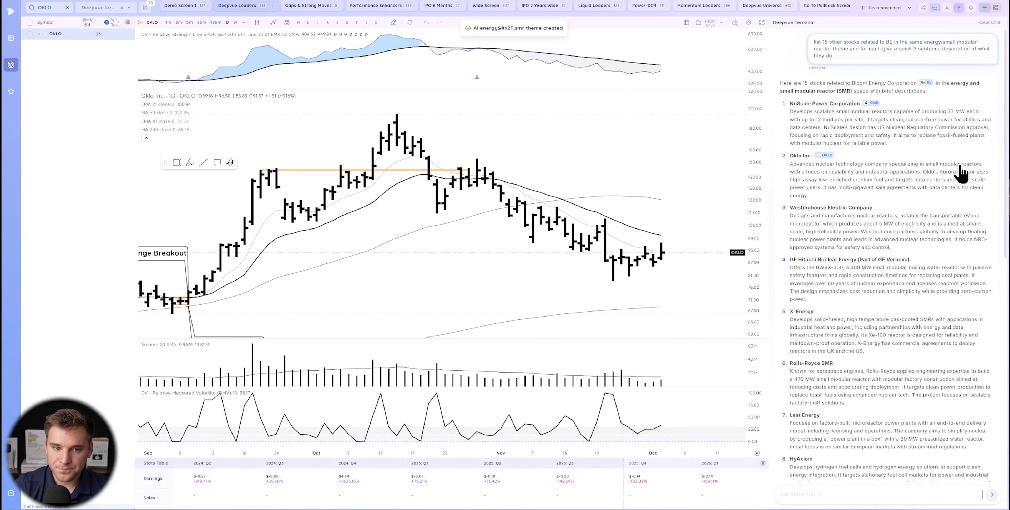
- Switch from screens to watchlists and clear the OKLO symbol search to show the AI energy/smr theme watchlist
left_click(11, 91)
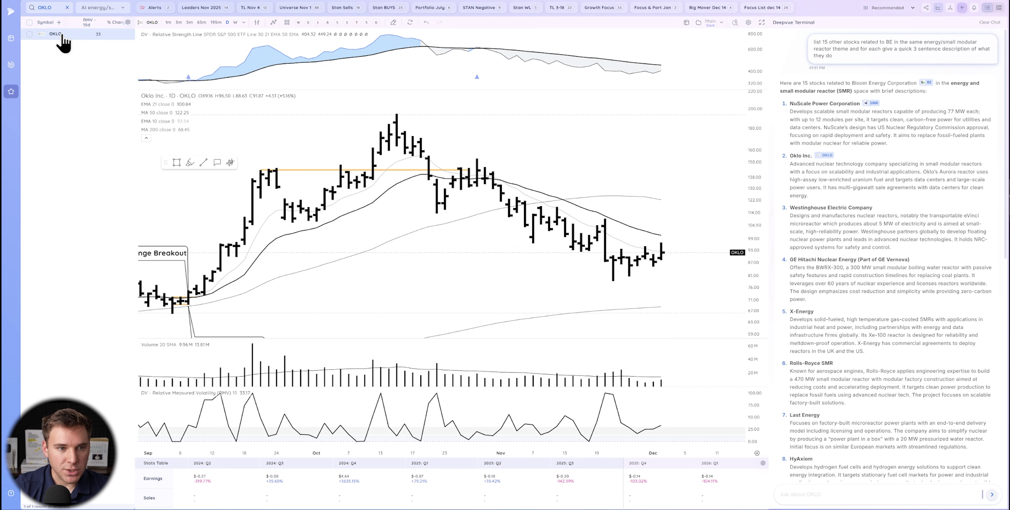
left_click(67, 7)
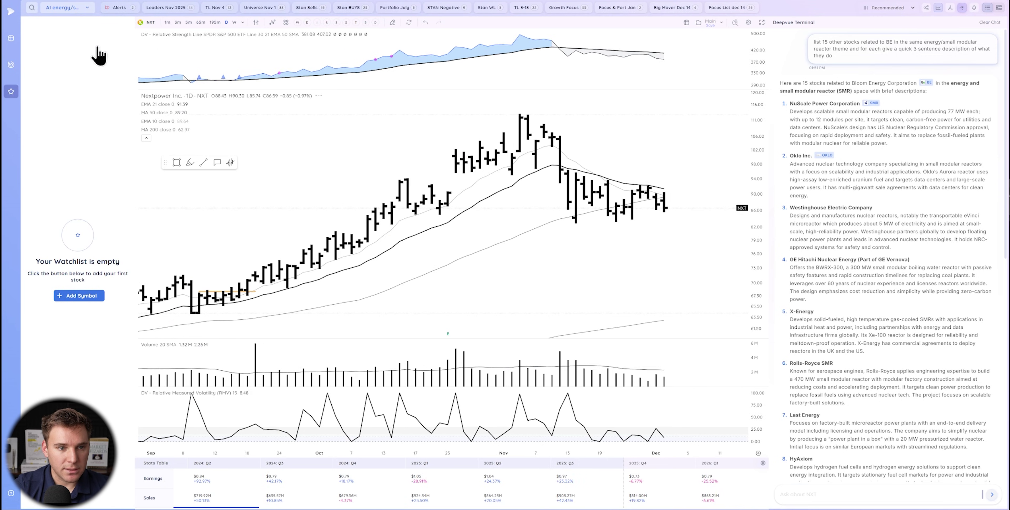
- Add the NuScale Power (SMR) ticker from the AI's list to the AI energy/smr theme watchlist
left_click(874, 104)
mouse_move(898, 128)
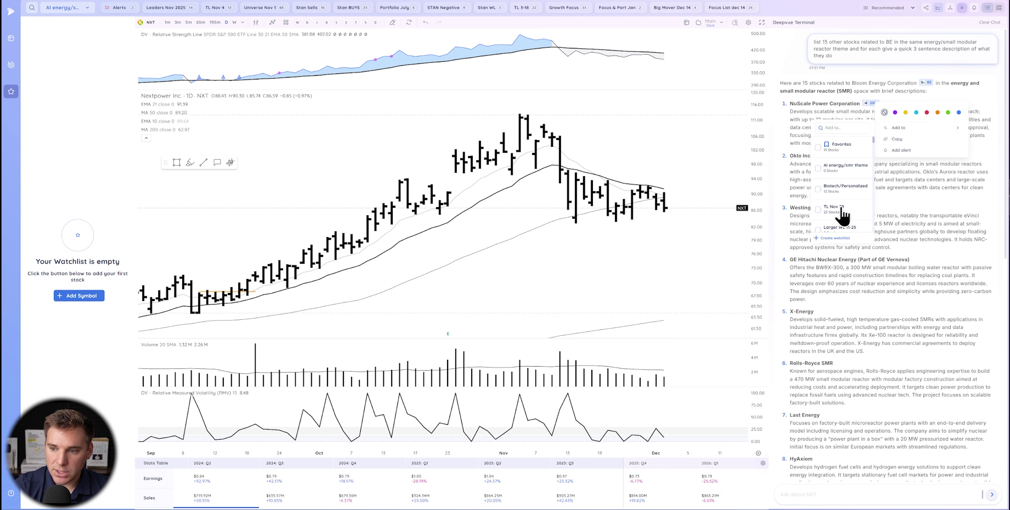
left_click(835, 168)
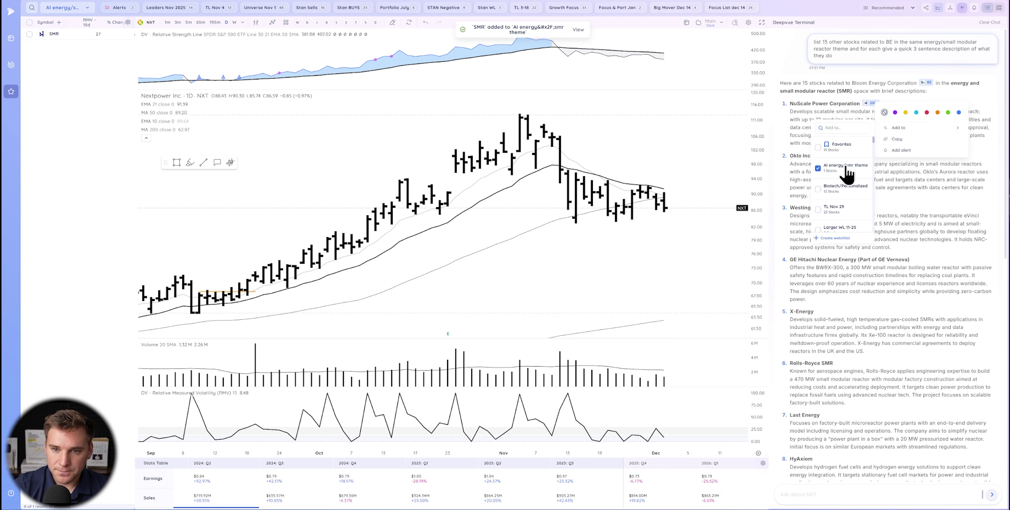
left_click(861, 190)
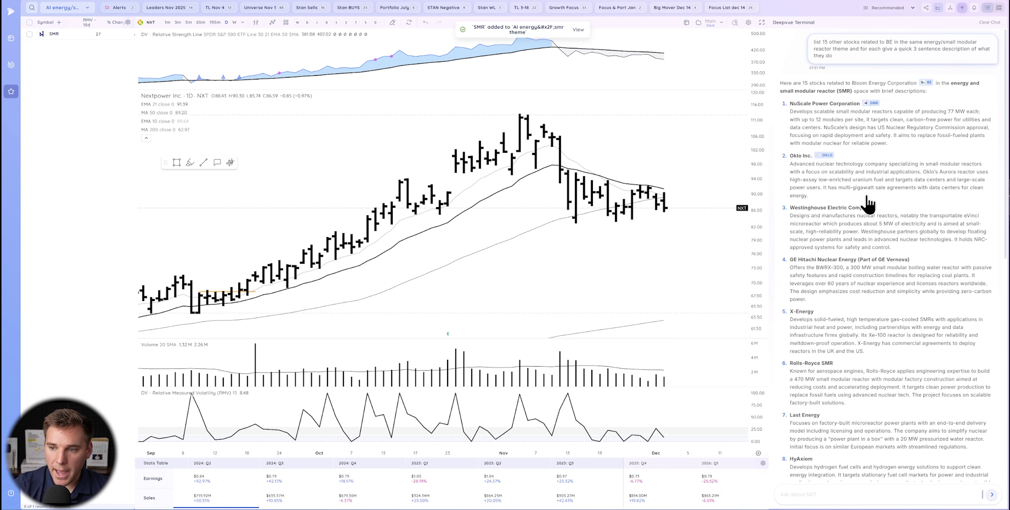
- Add all the tickers in the AI's related-stocks reply to the AI energy/smr theme watchlist at once
scroll(868, 409, "down", 10)
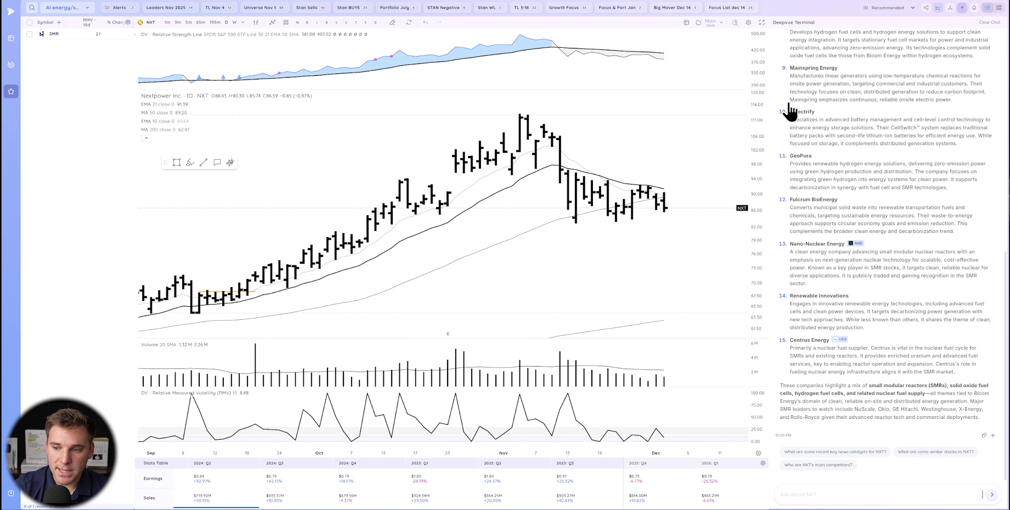
left_click(993, 435)
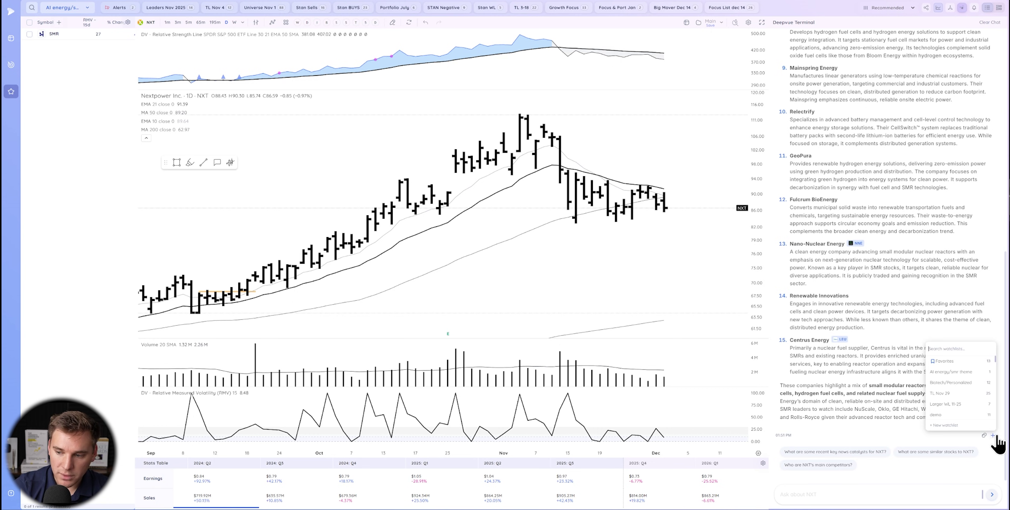
left_click(955, 373)
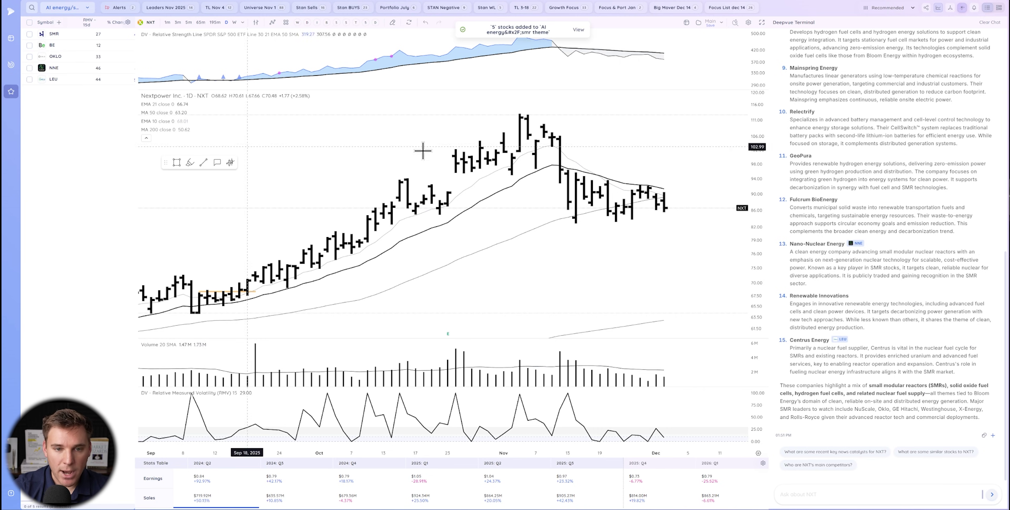
- Ask the AI chat to tell more about oklo, what they do and their growth
scroll(804, 204, "up", 10)
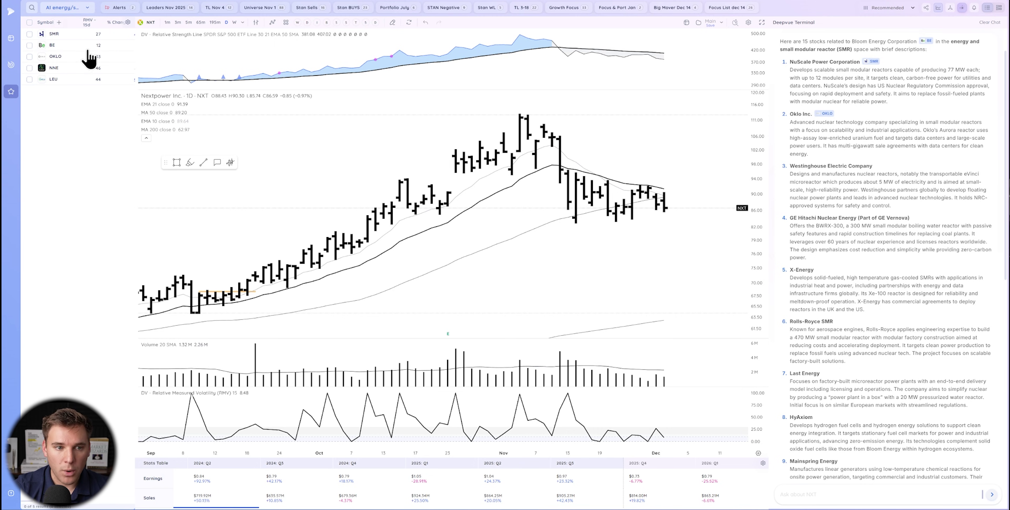
scroll(907, 426, "down", 10)
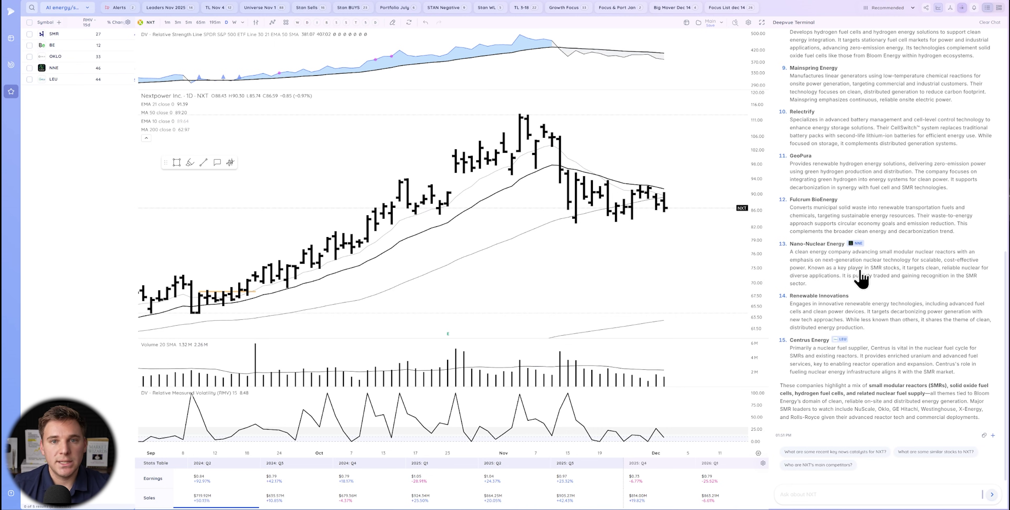
scroll(851, 369, "up", 10)
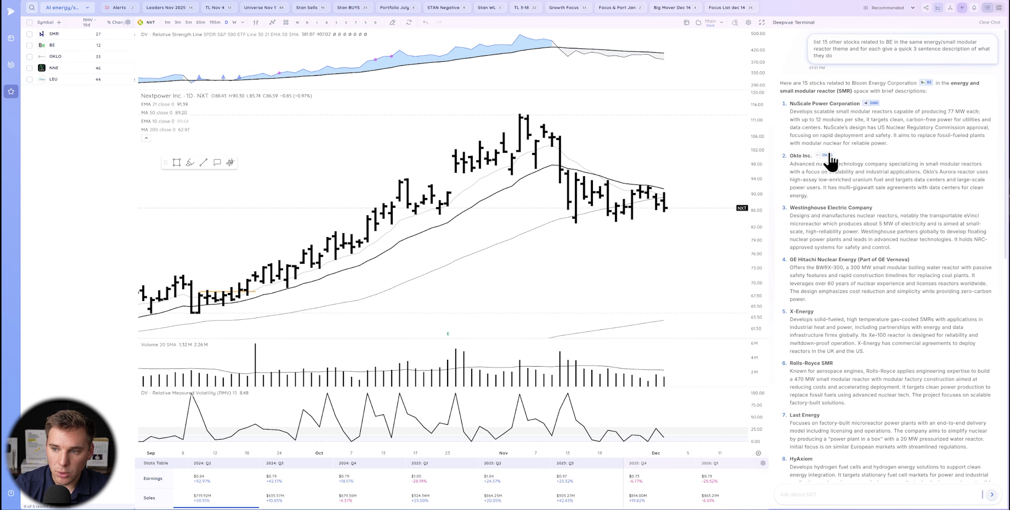
scroll(816, 274, "down", 10)
left_click(811, 494)
type("tell me")
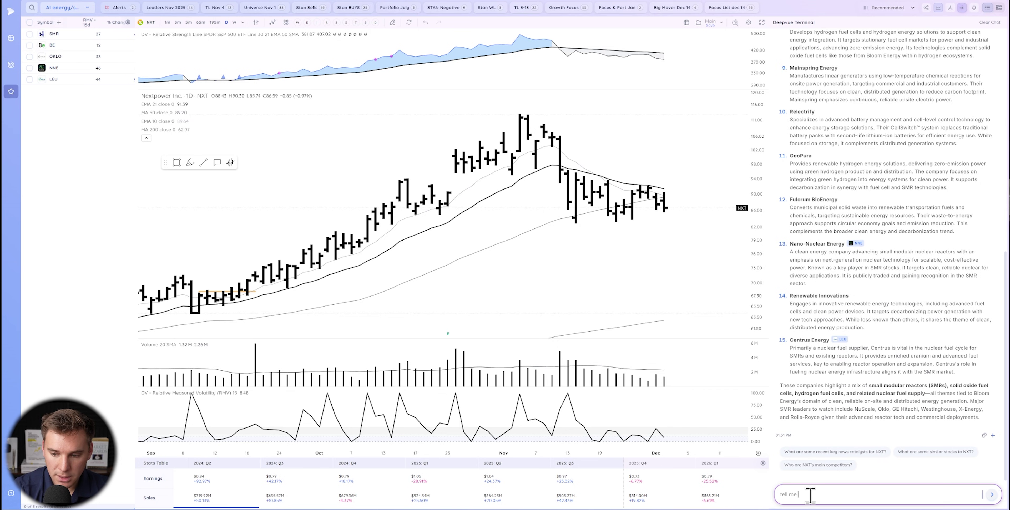
type(" more about")
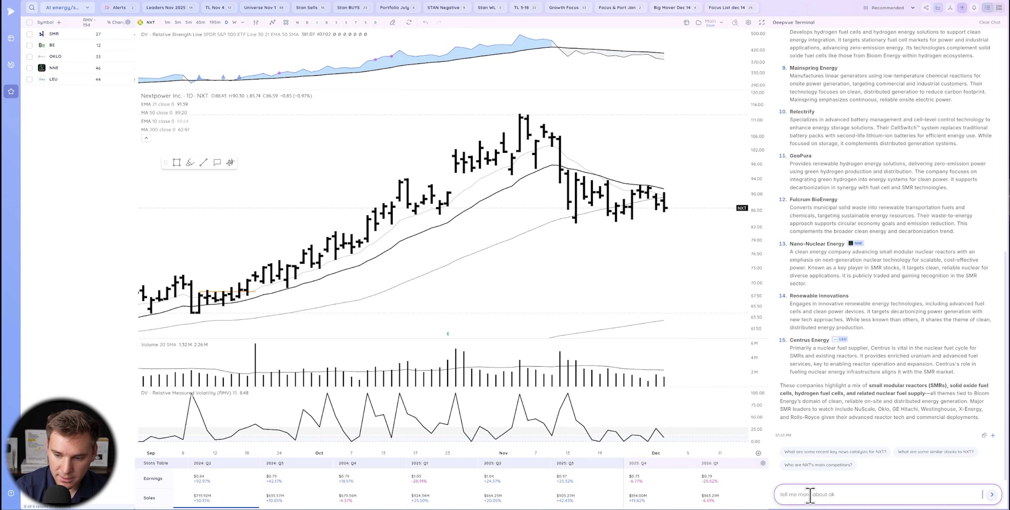
type("oklo, what ")
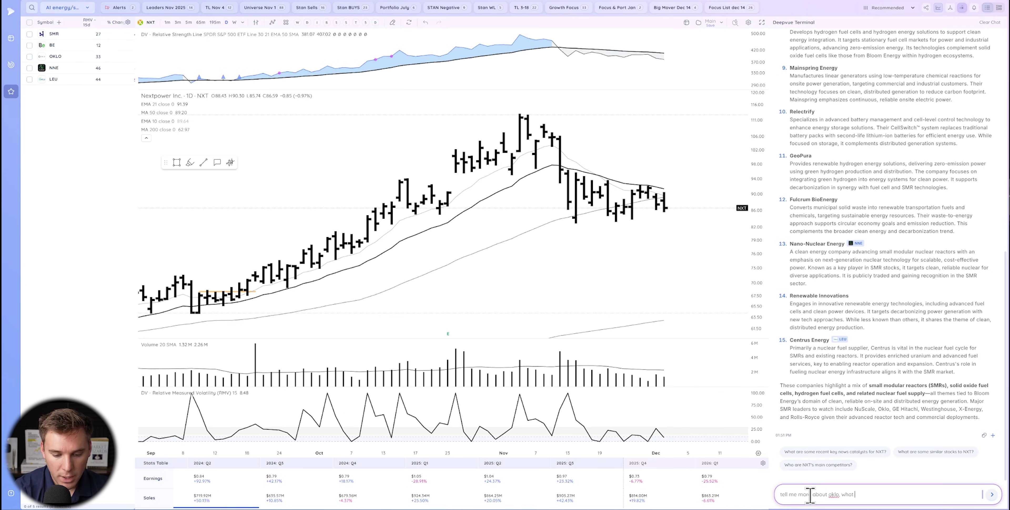
type("they do and their growth")
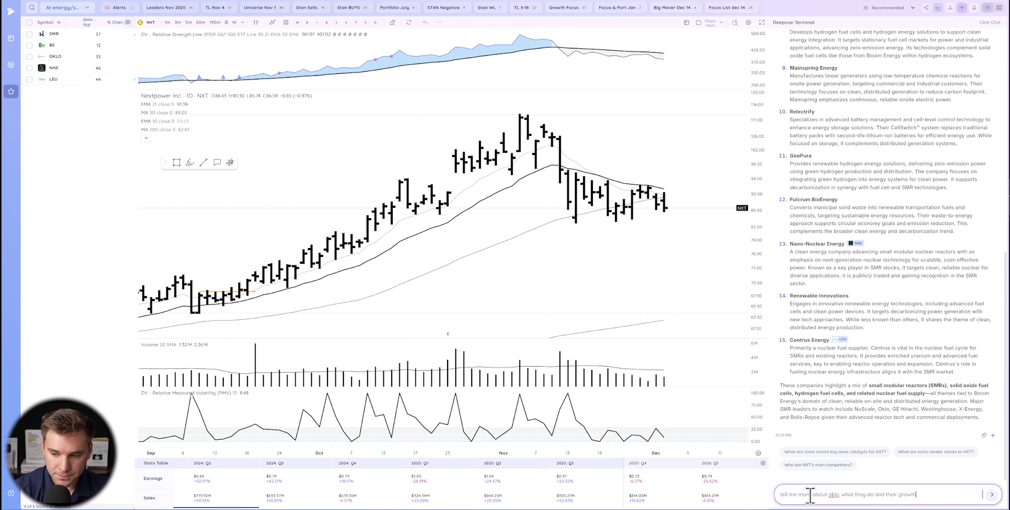
key("Return")
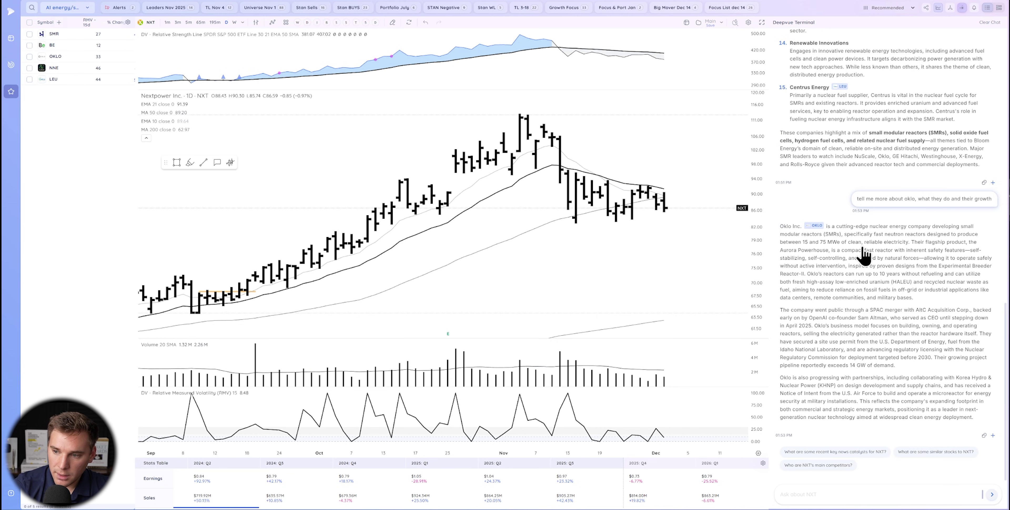
- Ask the AI chat how leu is involved in the AI data center energy theme and what sets it apart
scroll(824, 353, "up", 3)
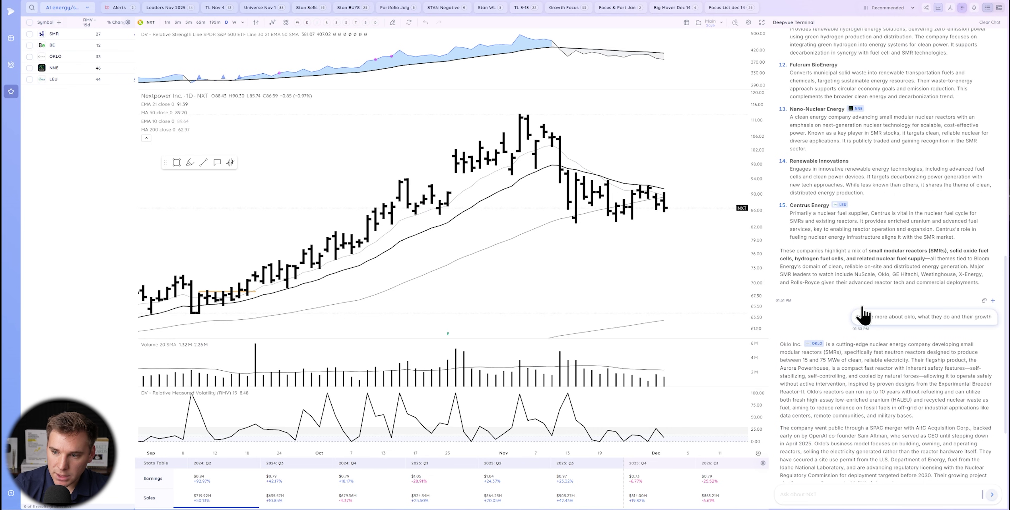
scroll(855, 287, "down", 3)
left_click(812, 488)
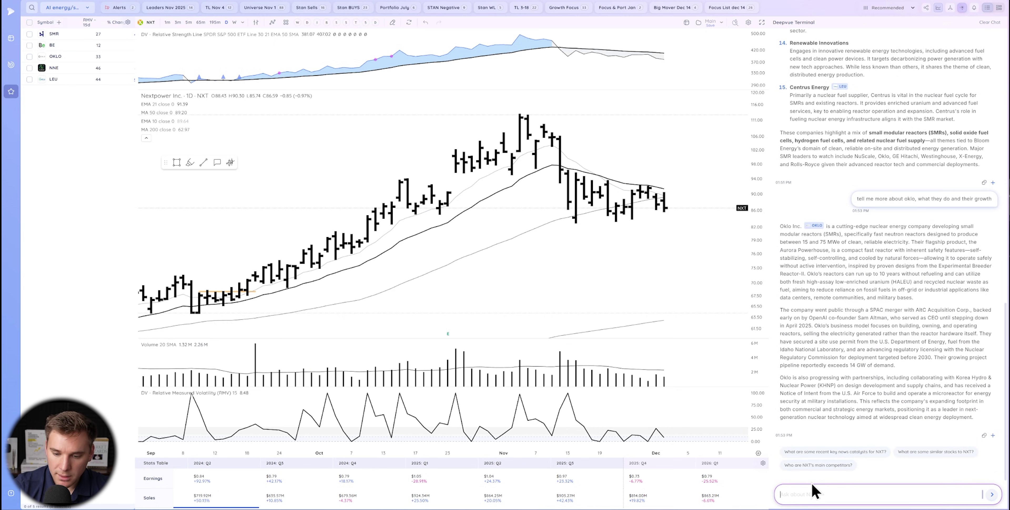
type("hoqw")
key("BackSpace")
key("BackSpace")
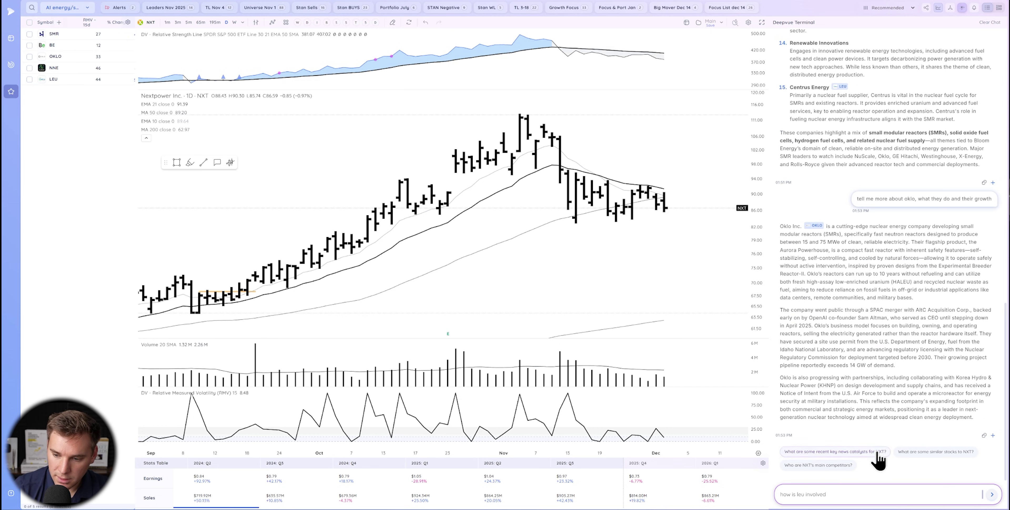
type("w is leu involved in the AI data center")
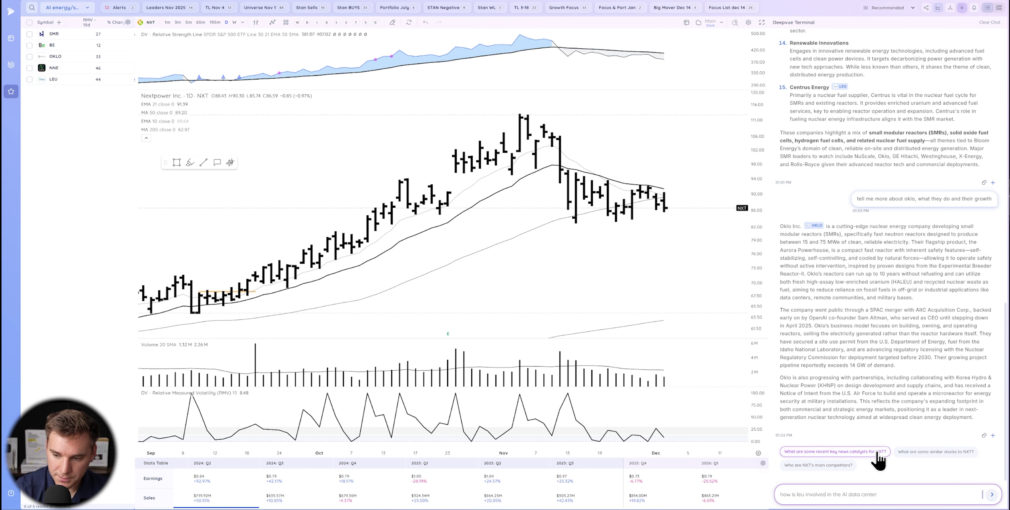
type(" energy theme")
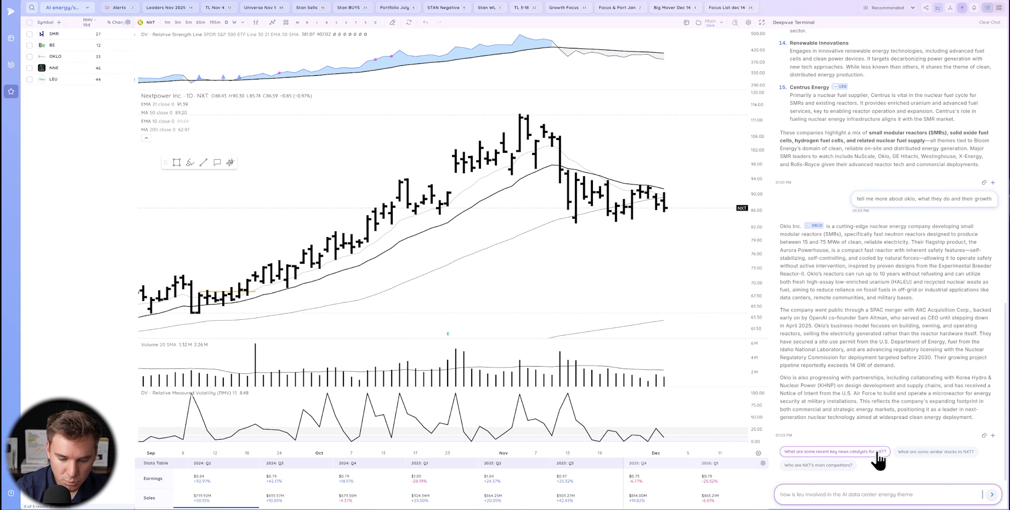
type(", what sets it apart")
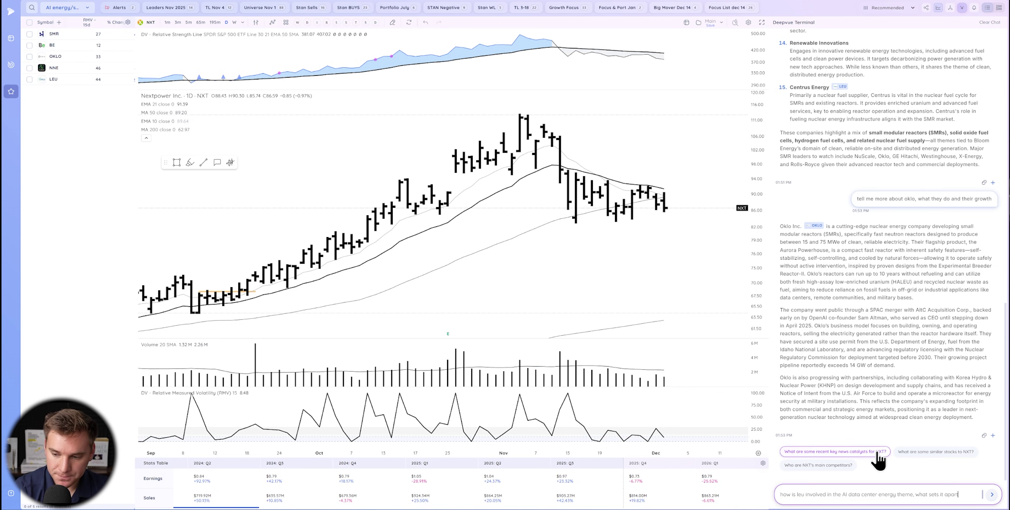
key("Return")
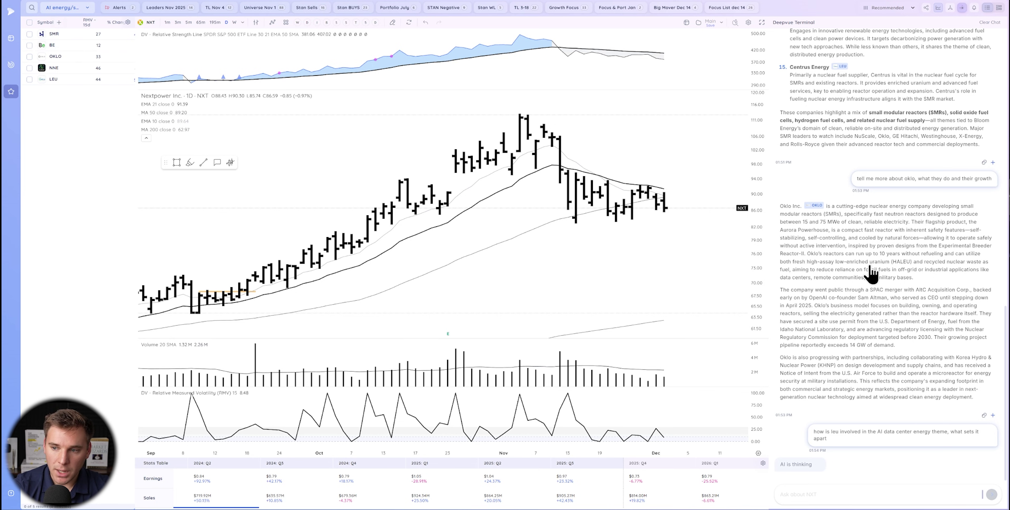
- Look back over the related-stocks list and read the AI's answer about LEU
scroll(870, 297, "up", 10)
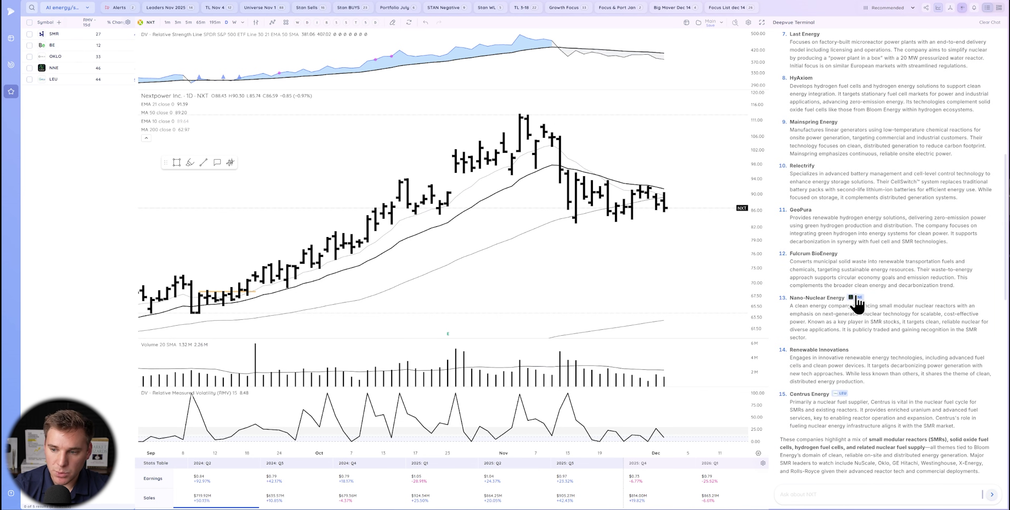
right_click(841, 393)
scroll(839, 396, "down", 5)
scroll(828, 366, "down", 4)
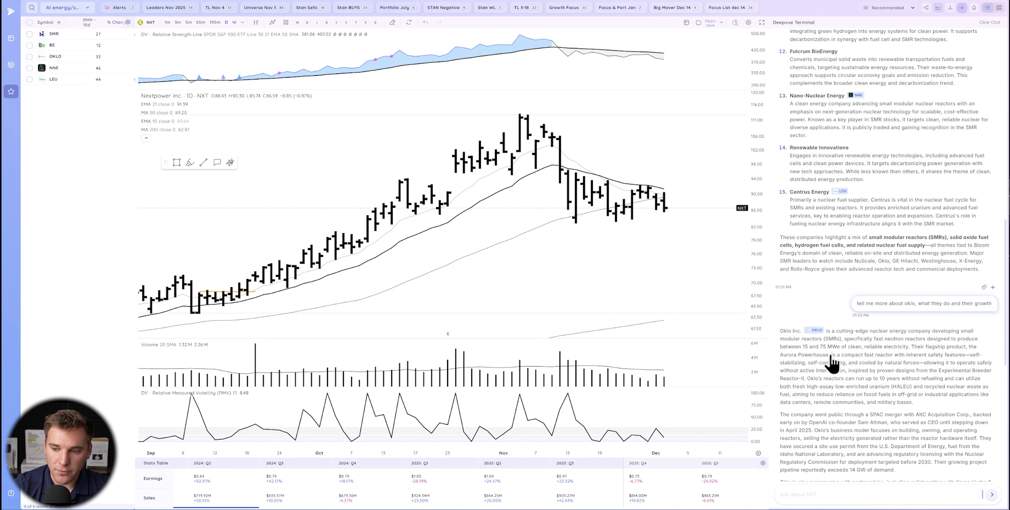
scroll(874, 325, "down", 5)
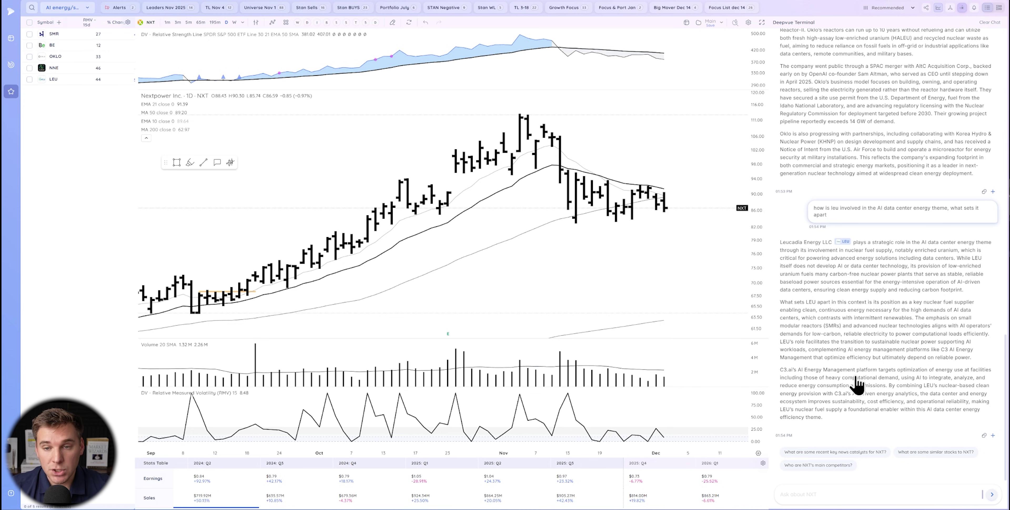
- Start a chat prompt asking to break down the company LEU, with the response formatted first with a 2 sentence TLDR
left_click(817, 490)
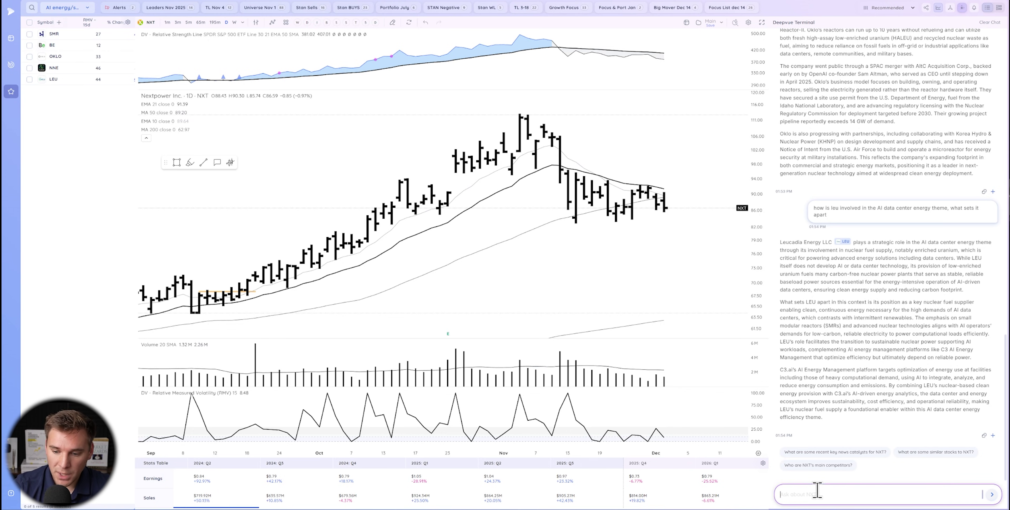
type("for LEU")
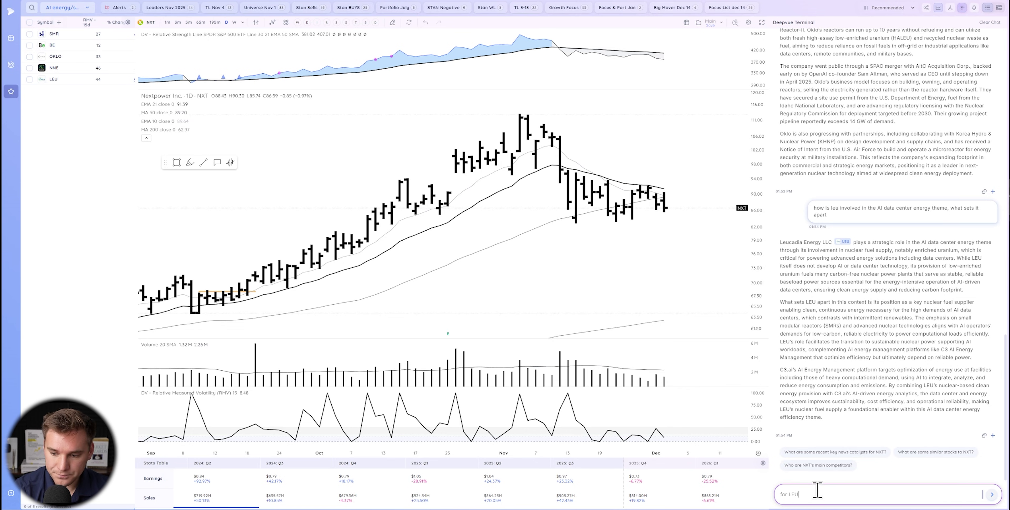
type(", break down the company")
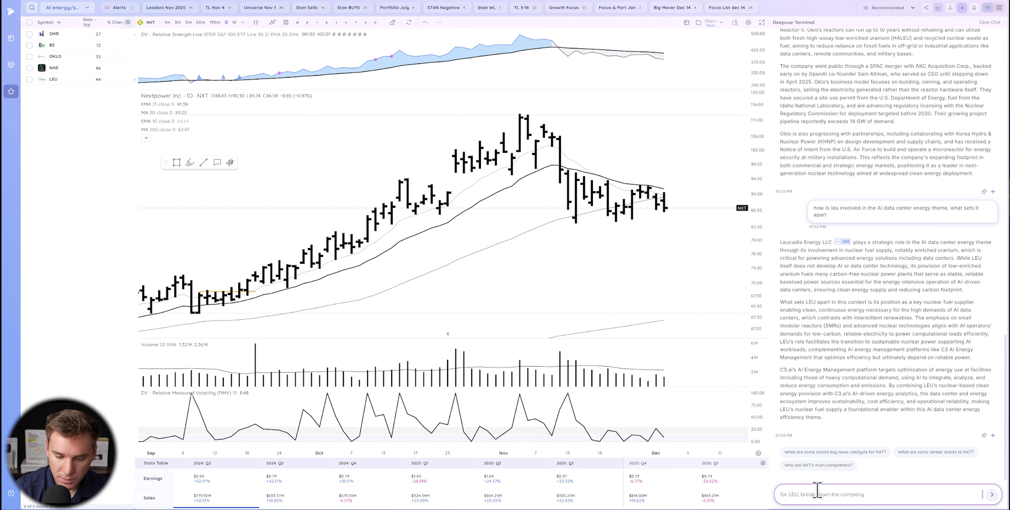
type(" and format your respo")
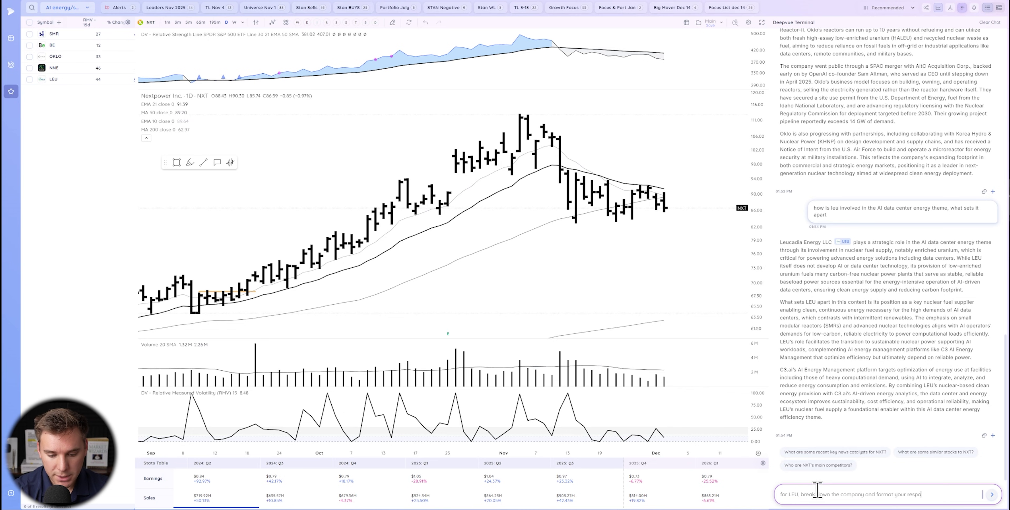
type("nse first with a")
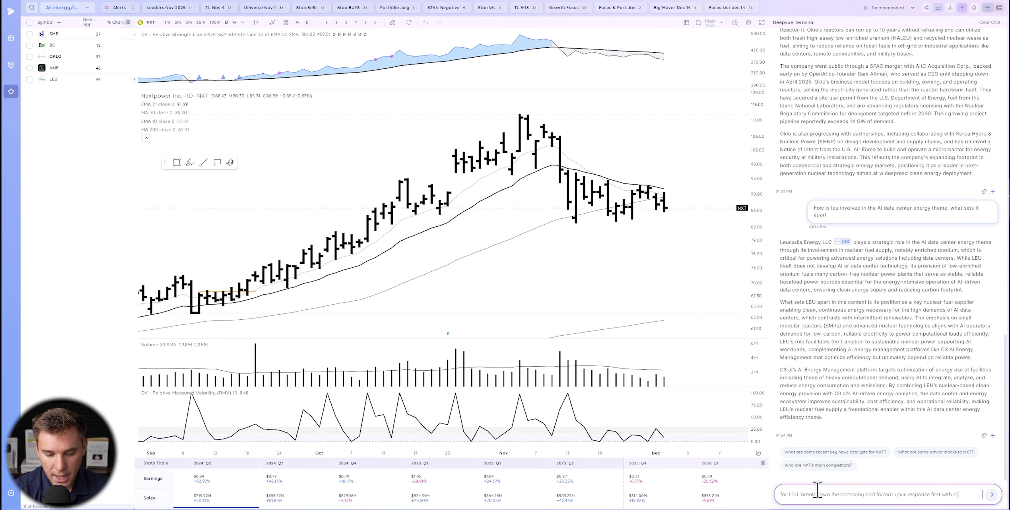
type("ence")
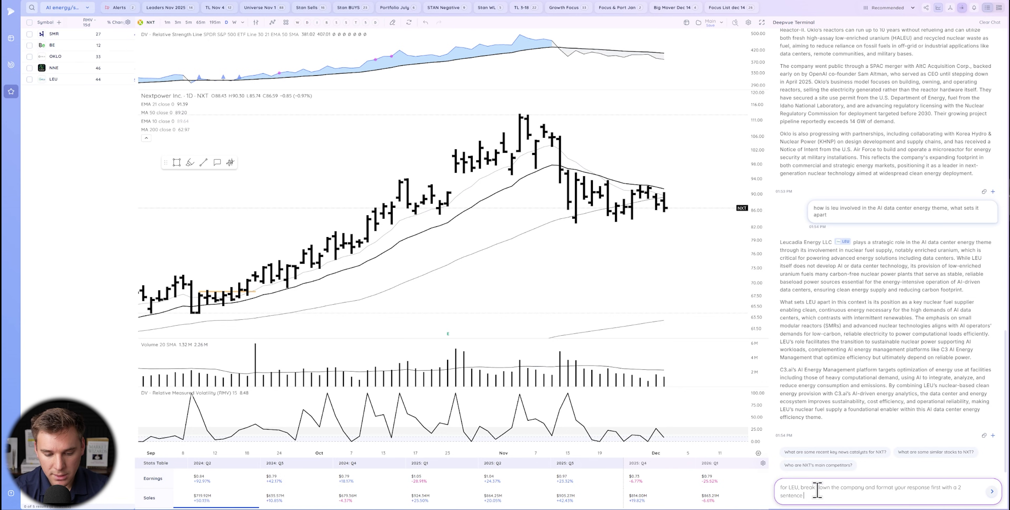
type(" TLDR")
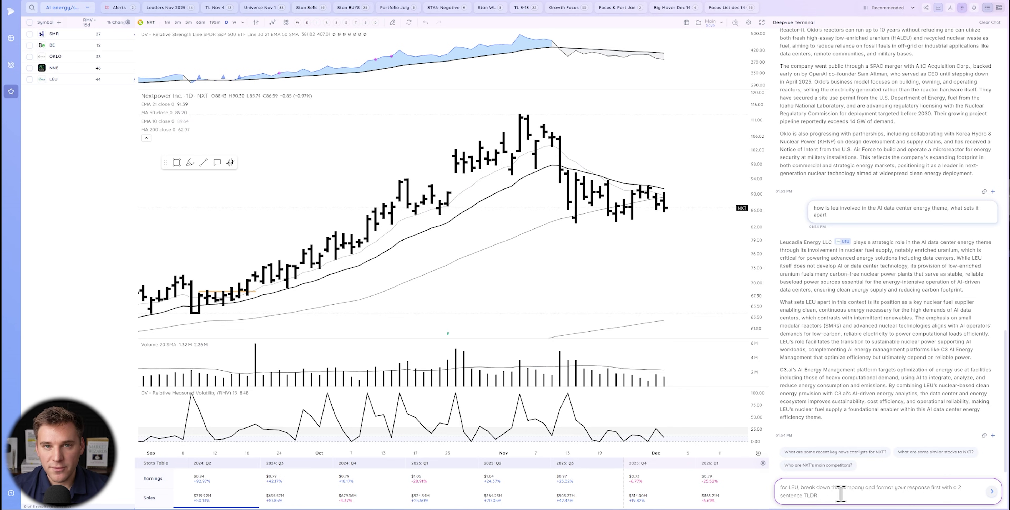
- Extend the prompt to request sections on earnings growth, sales growth, margins, new products and guidance
type(" and ther sections on")
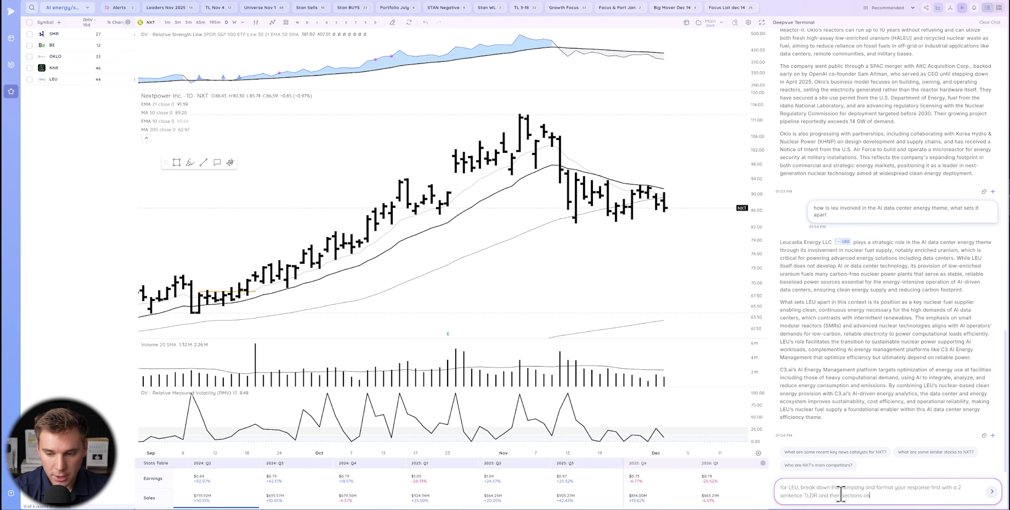
type(" earnings")
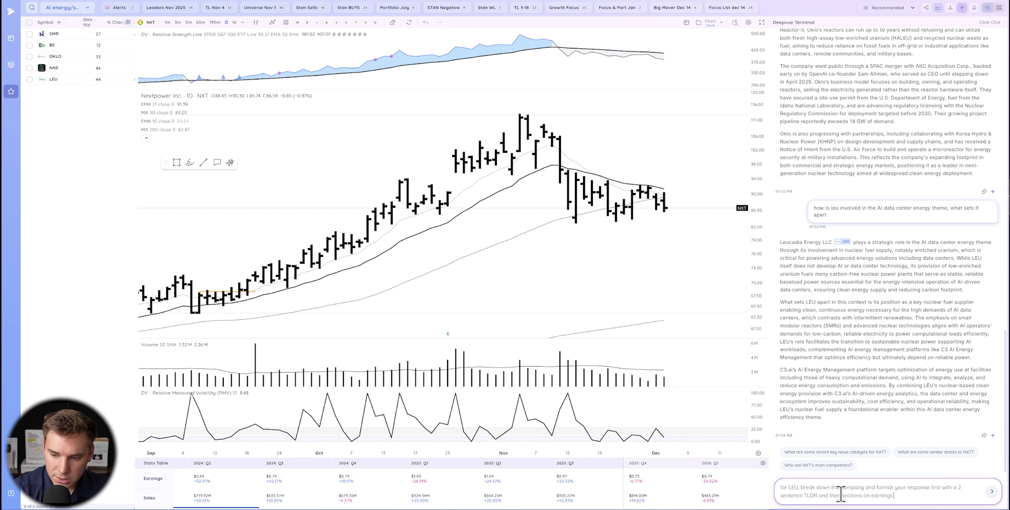
type(" growth, sal")
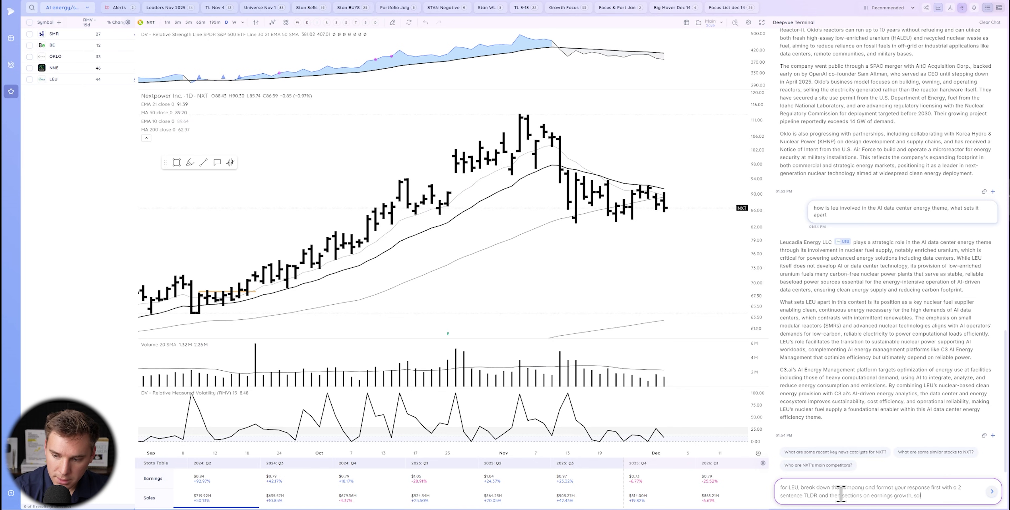
type("es growth, ma")
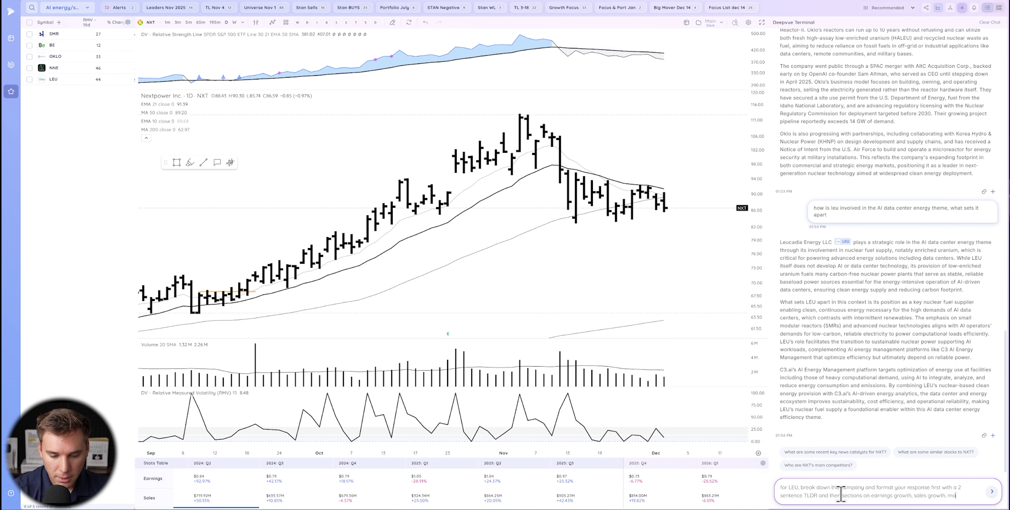
type("rgings, new pro")
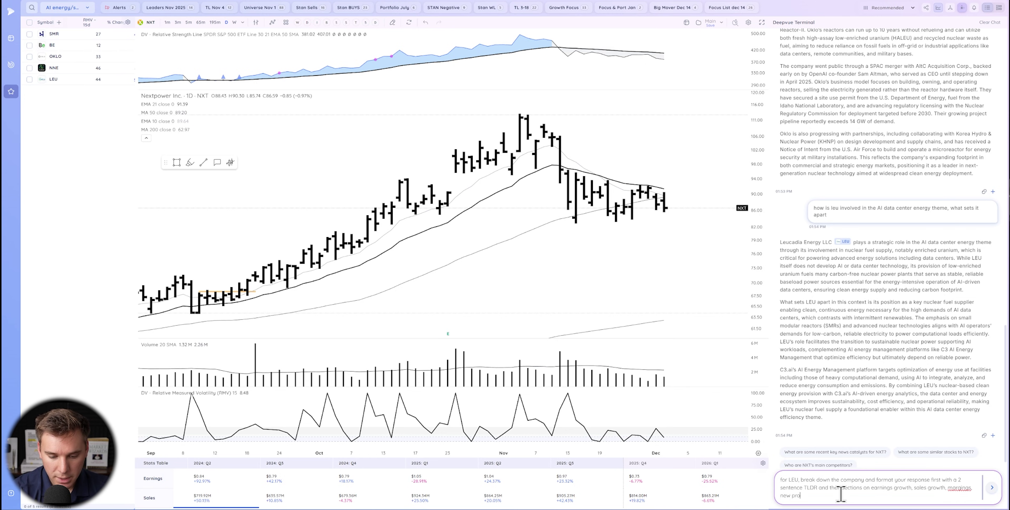
type("ducts, gui")
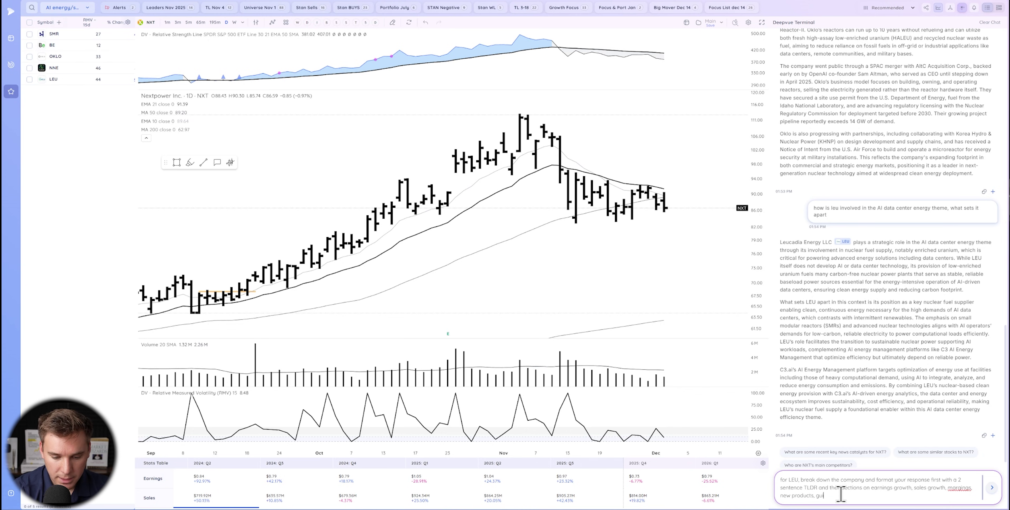
type("dance, ")
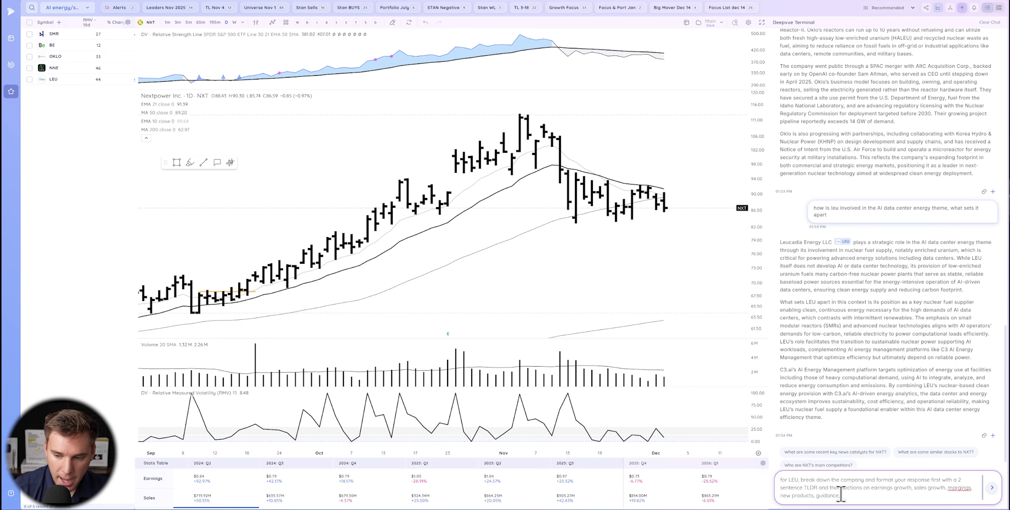
- Add differentiating factors to the requested sections and correct the misspelled words "margins" and "differentiating"
type("diffren")
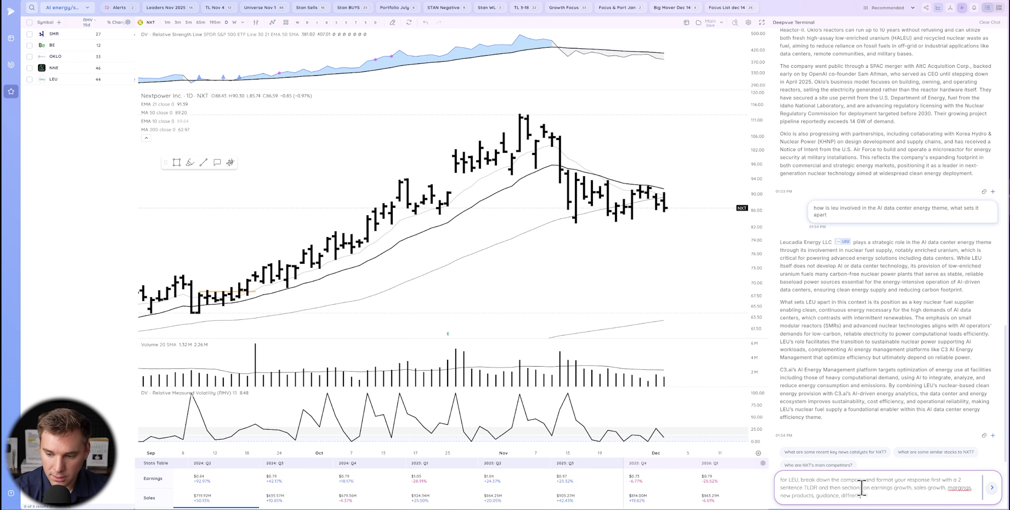
type("ereni")
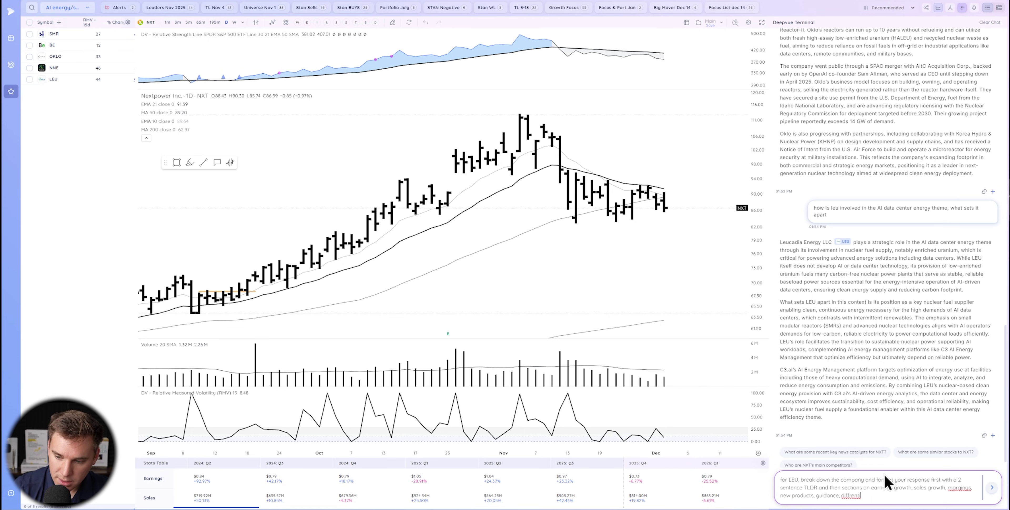
type("o")
key("BackSpace")
type("ating factors")
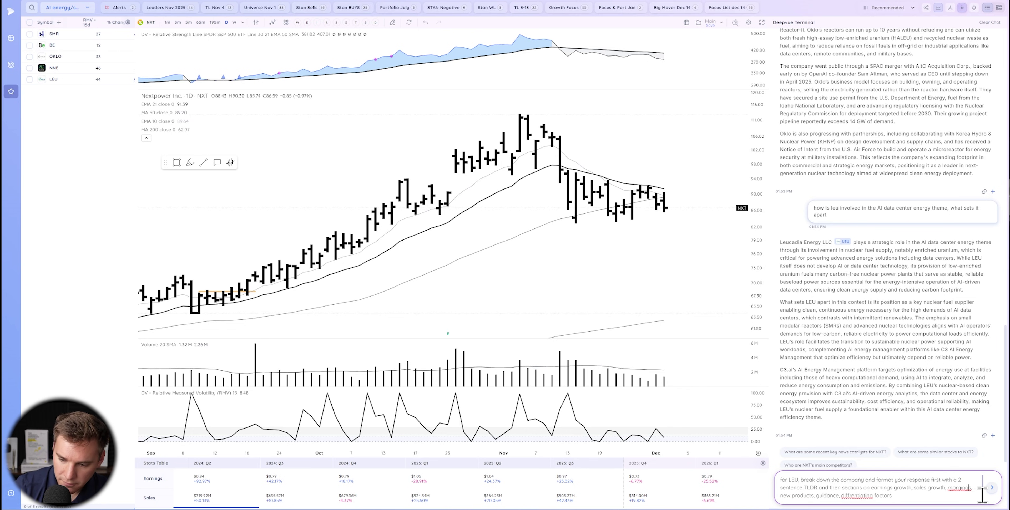
right_click(848, 494)
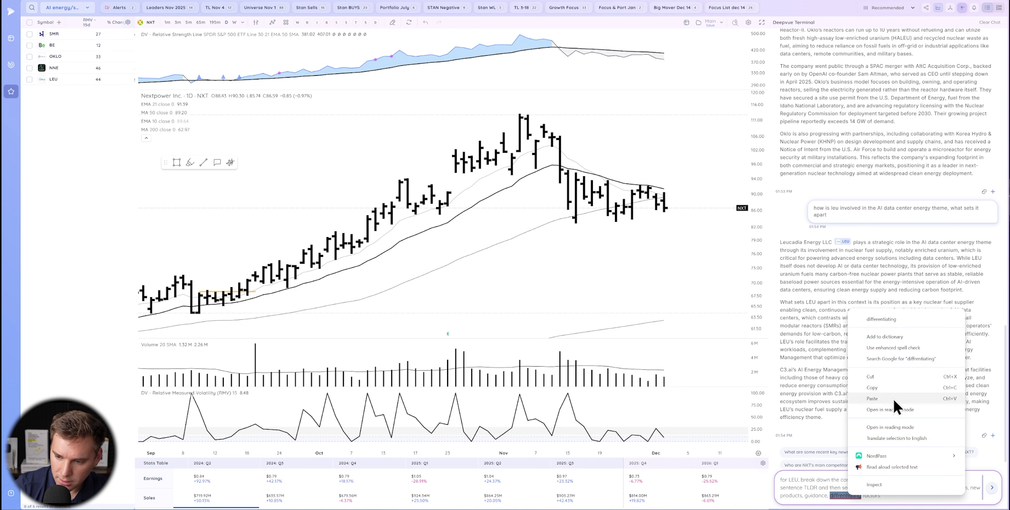
left_click(829, 324)
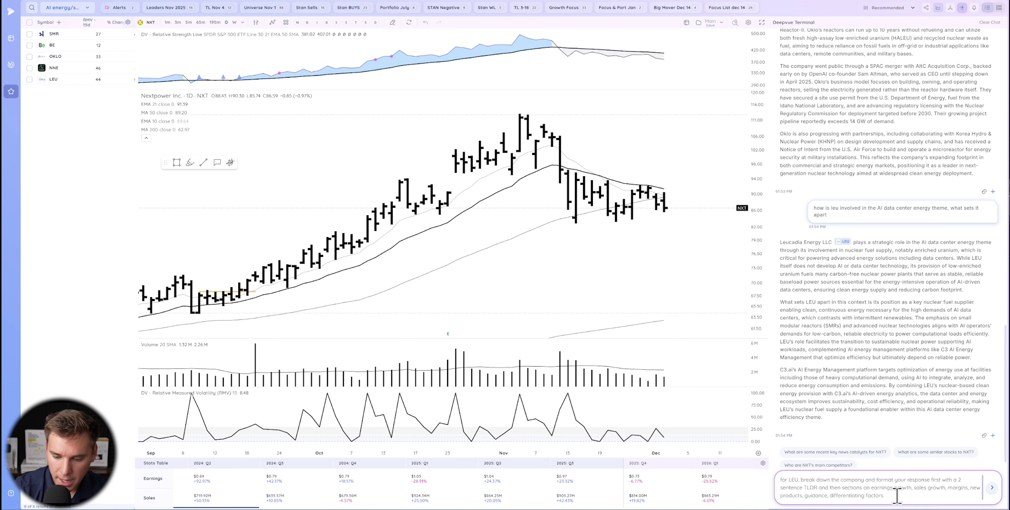
- Finish the prompt by asking for 4 bullets in each section and send it to the AI chat
type("and in each sectio")
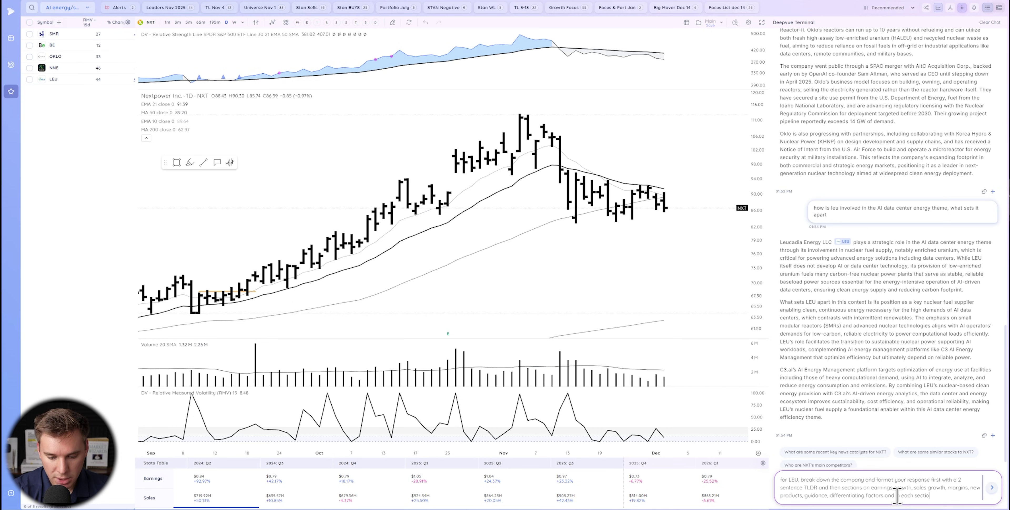
type("n use 4 bullets")
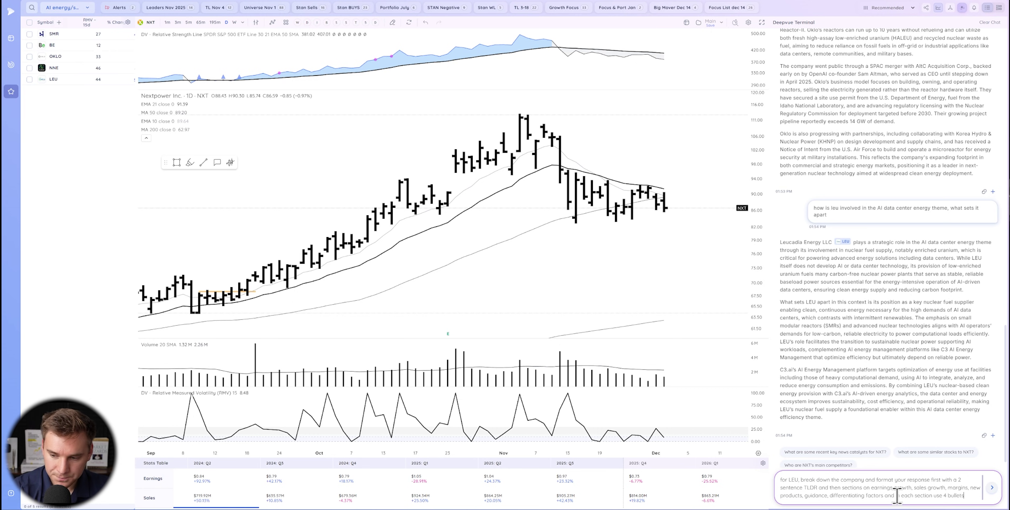
key("Return")
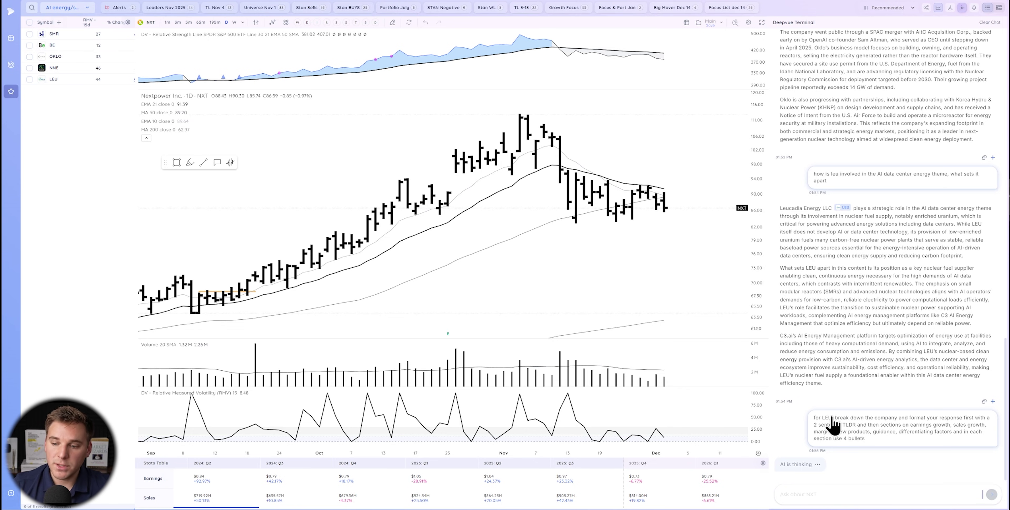
- Read the AI's sectioned breakdown of LEU from TLDR to differentiating factors, and look back at the related-stocks list
scroll(848, 392, "up", 5)
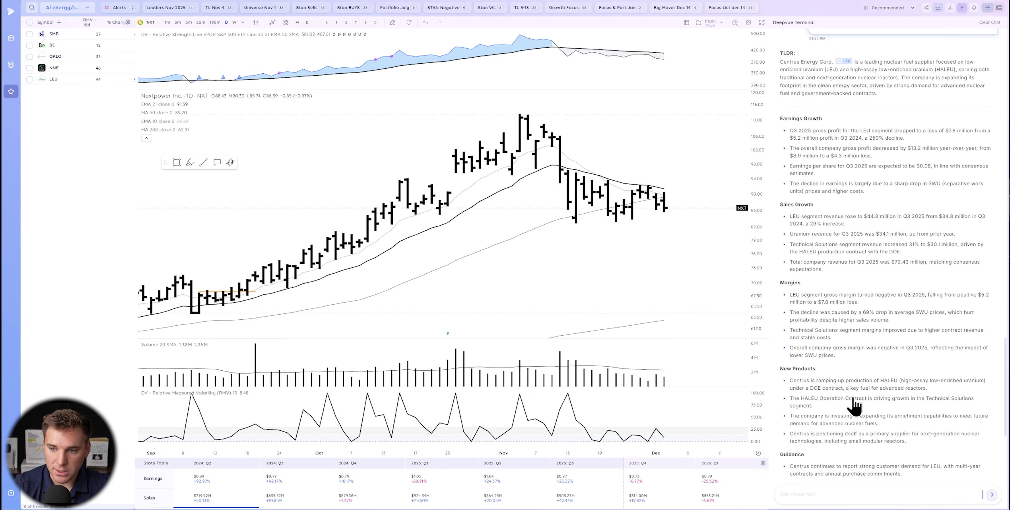
scroll(830, 296, "up", 3)
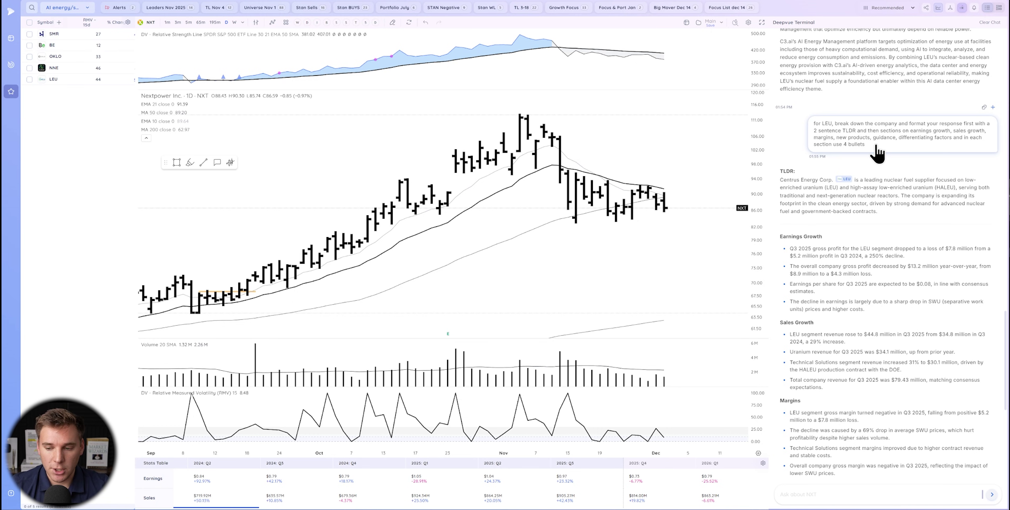
scroll(829, 243, "down", 2)
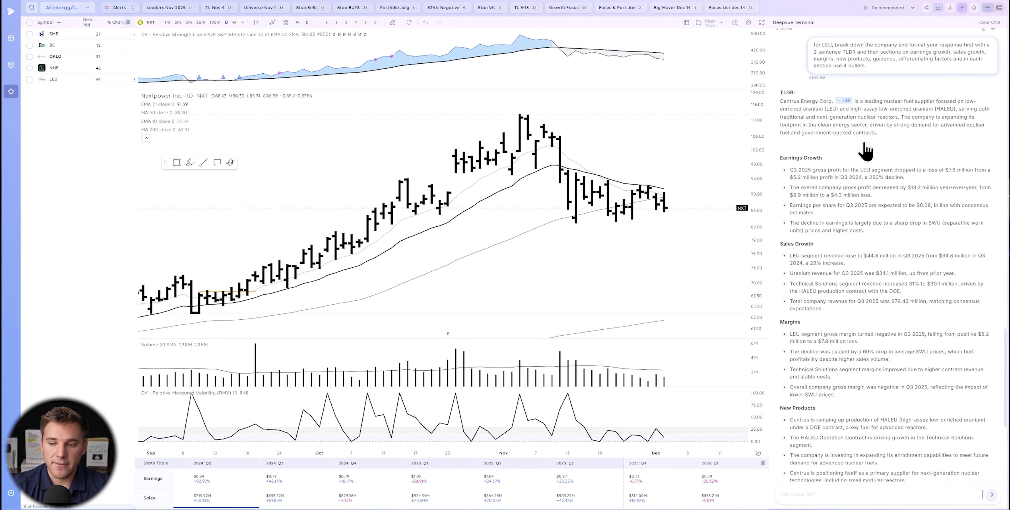
scroll(886, 365, "down", 5)
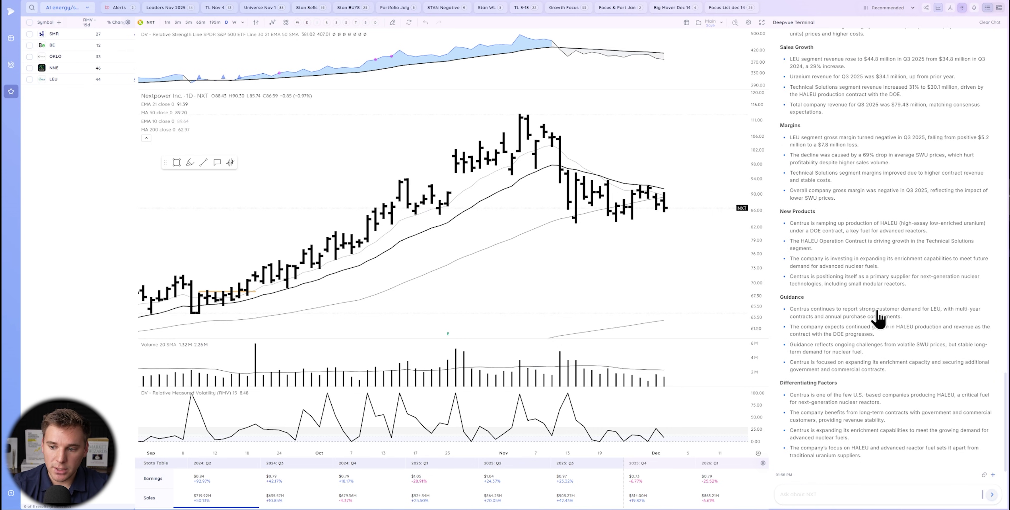
scroll(878, 353, "up", 1)
scroll(878, 343, "up", 15)
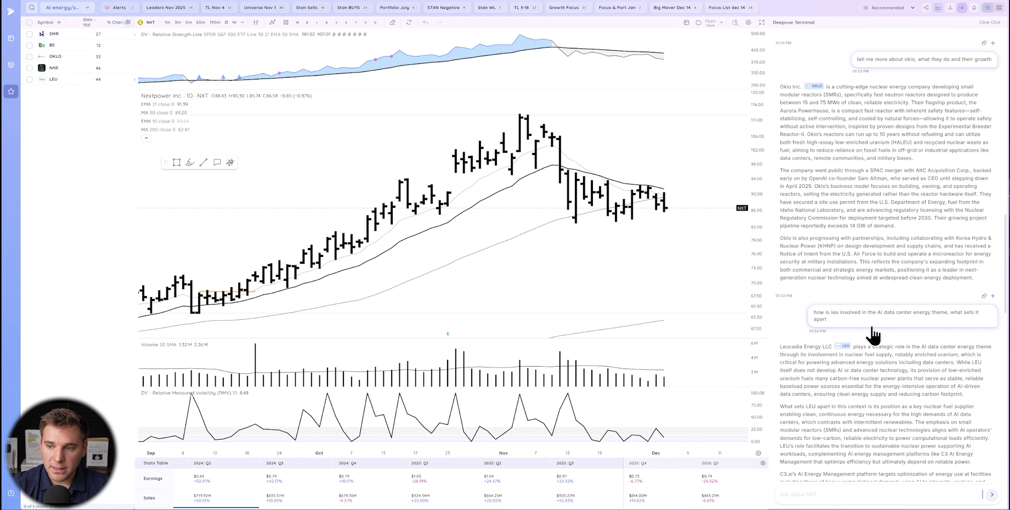
scroll(867, 333, "up", 10)
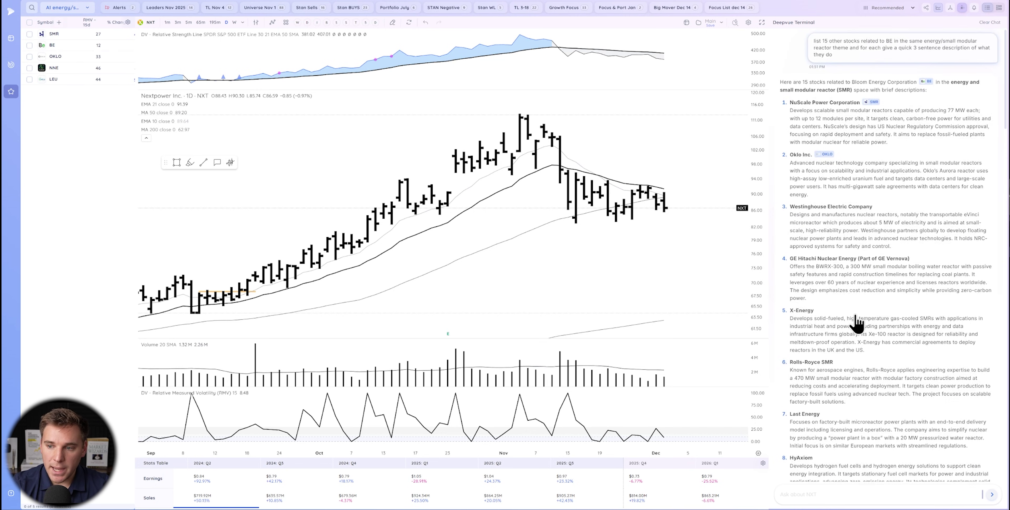